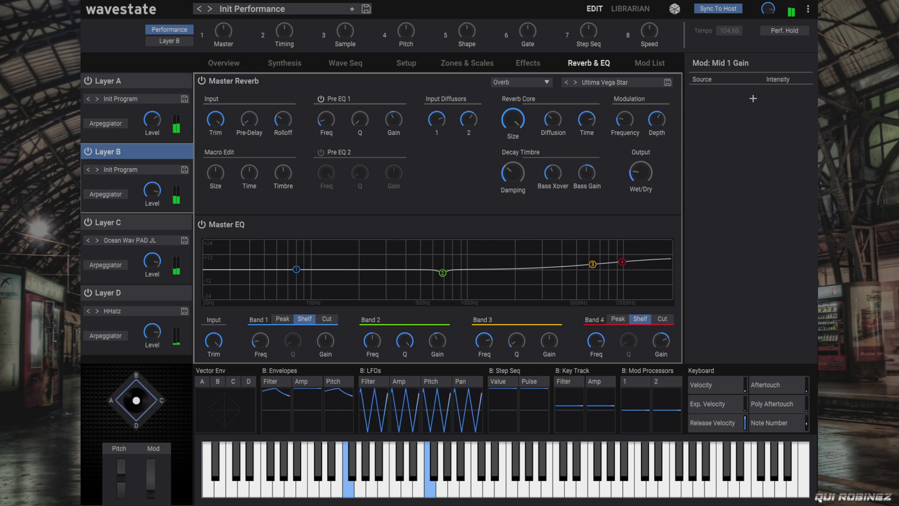
Fine-tune the output levels of Layer B and Layer C.
left_click_drag(142, 187, 146, 193)
left_click(148, 259)
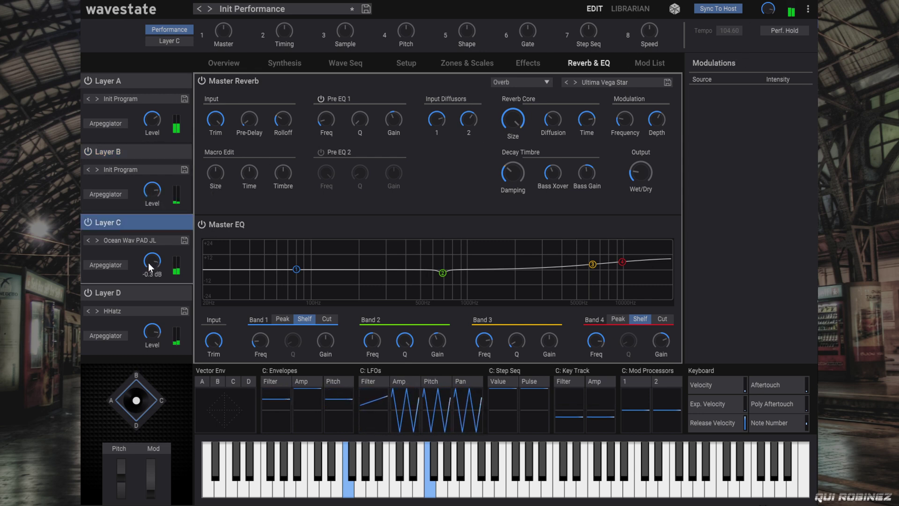
left_click_drag(148, 262, 148, 259)
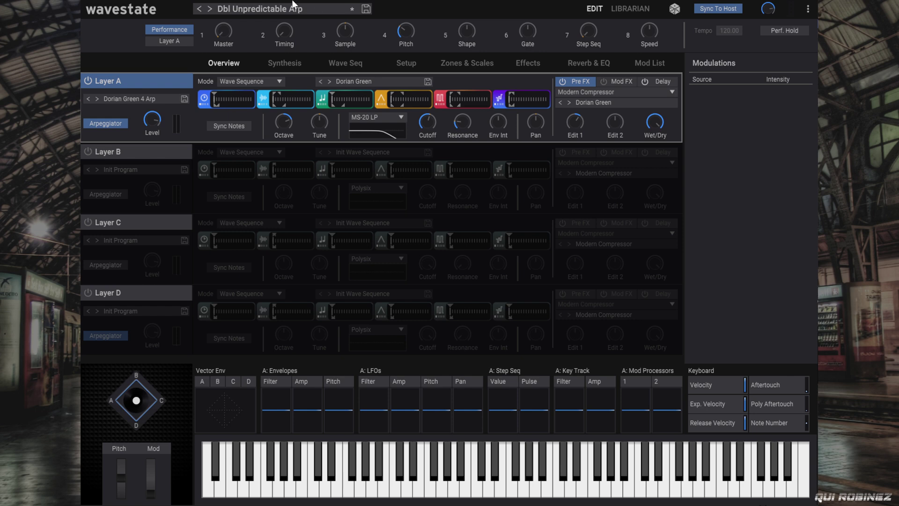
Search the performances for "init" and load Init Performance from the Wavestate 1 collection.
left_click(294, 8)
type("init")
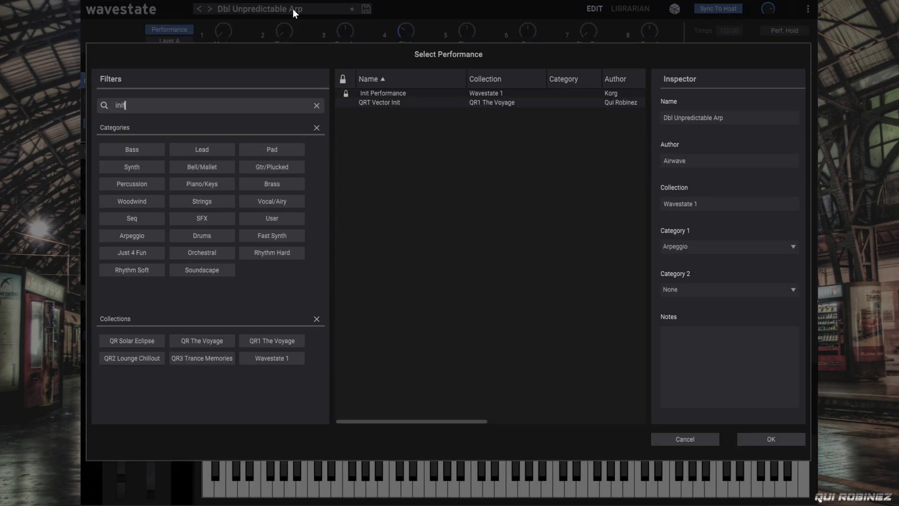
left_click(486, 92)
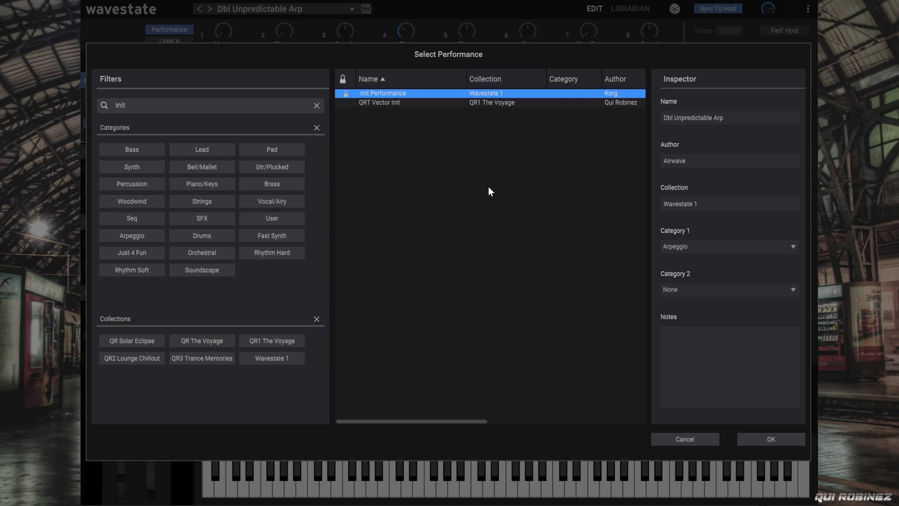
key("Return")
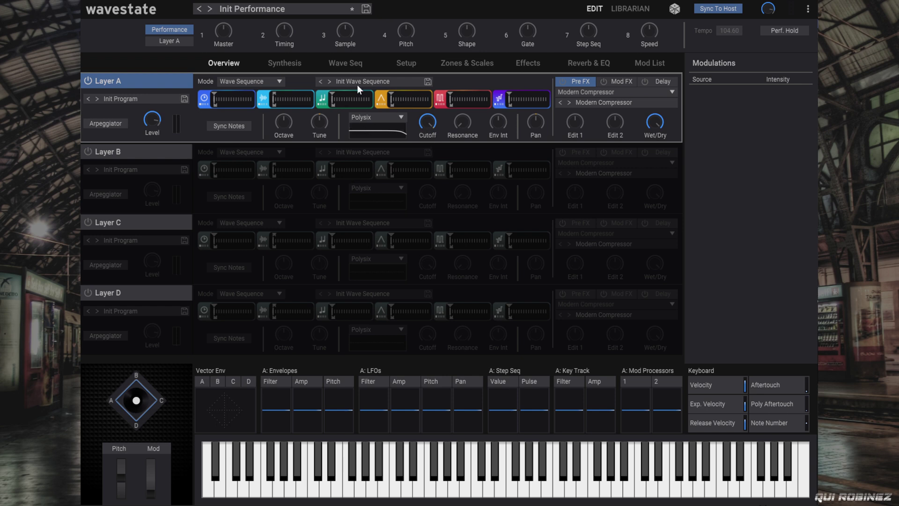
Switch Layer A's wave sequence Timing Lane to tempo-based durations and extend it to nine steps.
left_click(344, 63)
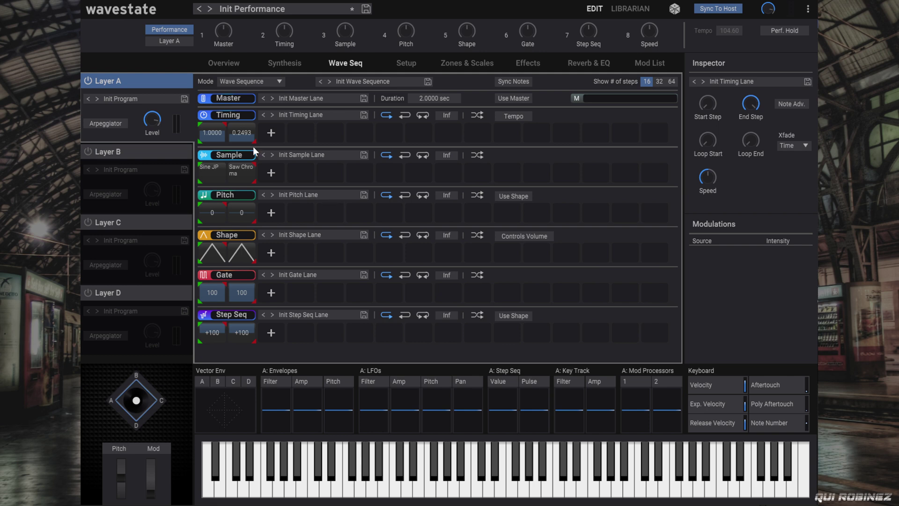
left_click(514, 116)
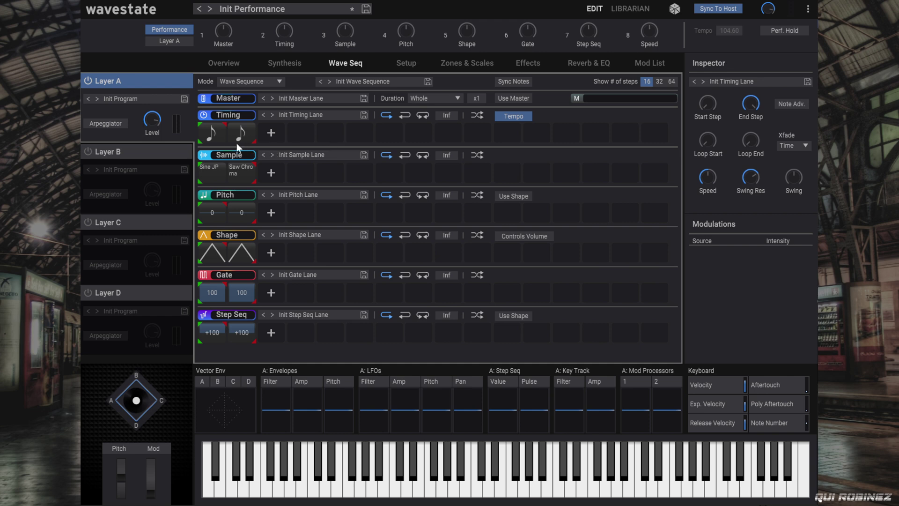
left_click(283, 131)
left_click(304, 135)
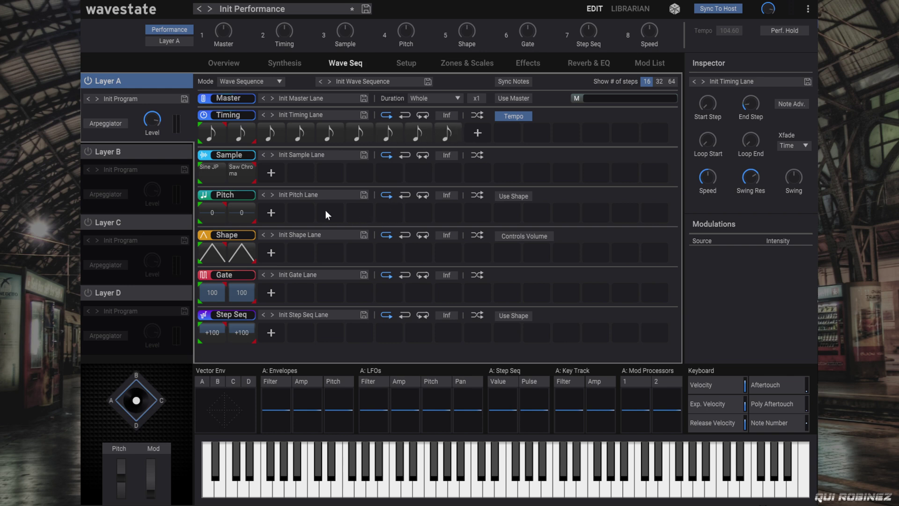
Move the Timing Lane's end step and loop end to the ninth step.
left_click(226, 123)
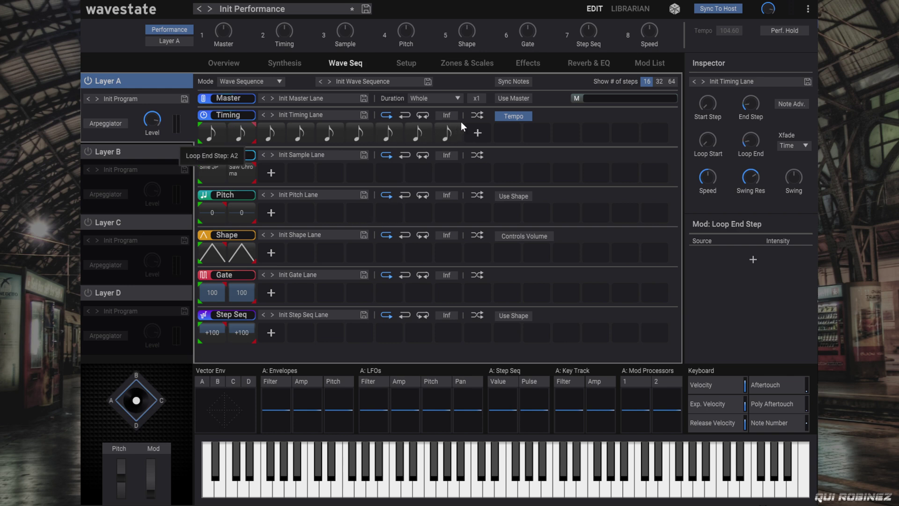
left_click_drag(256, 141, 464, 142)
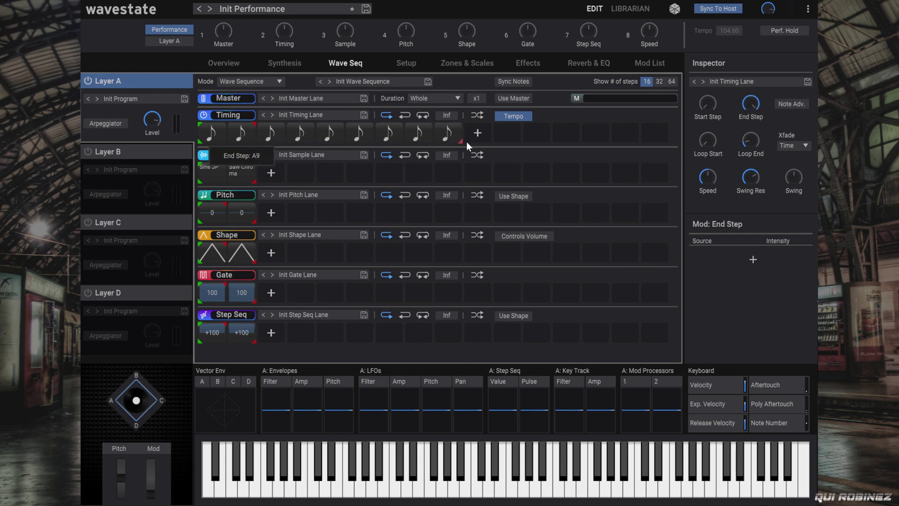
left_click_drag(257, 125, 502, 138)
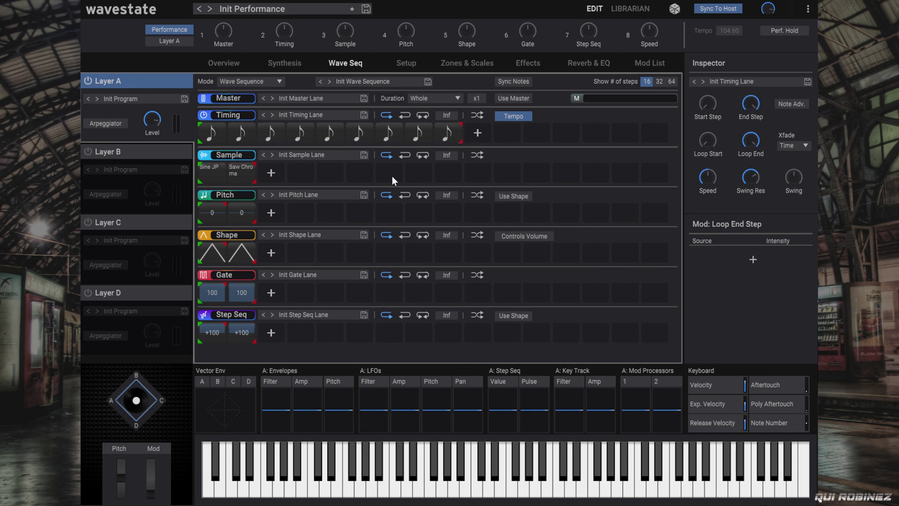
Delete the second Sample Lane step and assign the Lead wave Pulse 30% Poly6 to the remaining step.
right_click(241, 175)
left_click(252, 181)
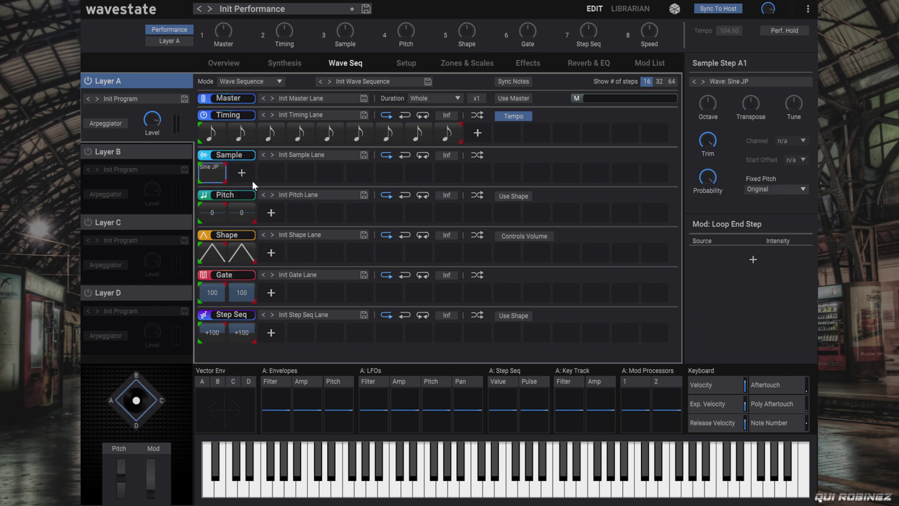
left_click(215, 172)
mouse_move(233, 206)
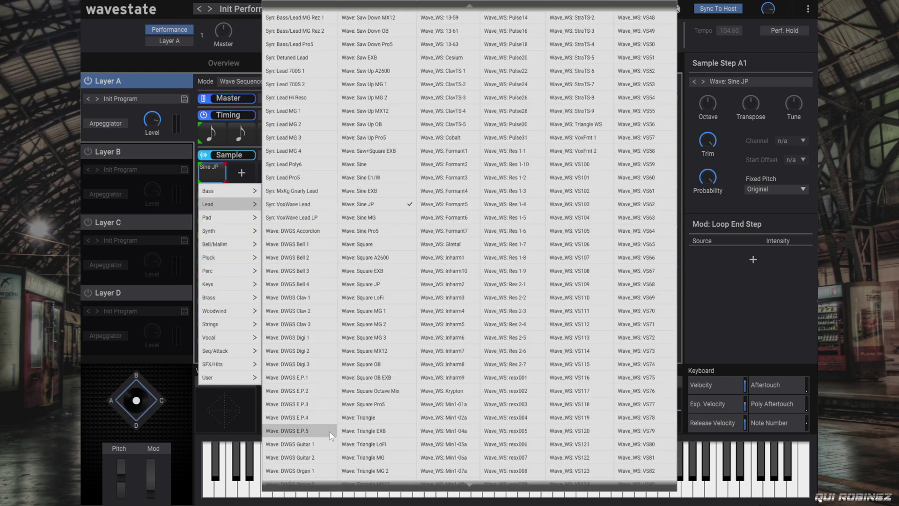
scroll(330, 430, "down", 5)
scroll(322, 446, "down", 2)
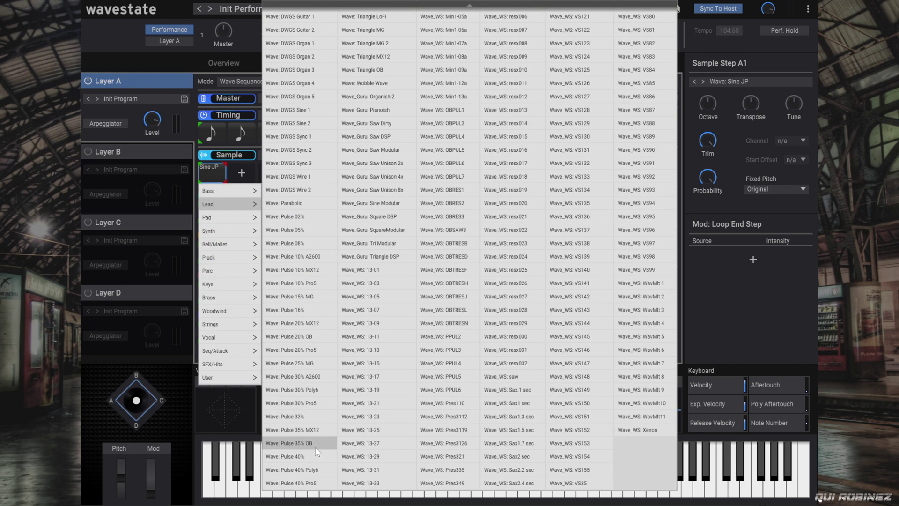
left_click(326, 390)
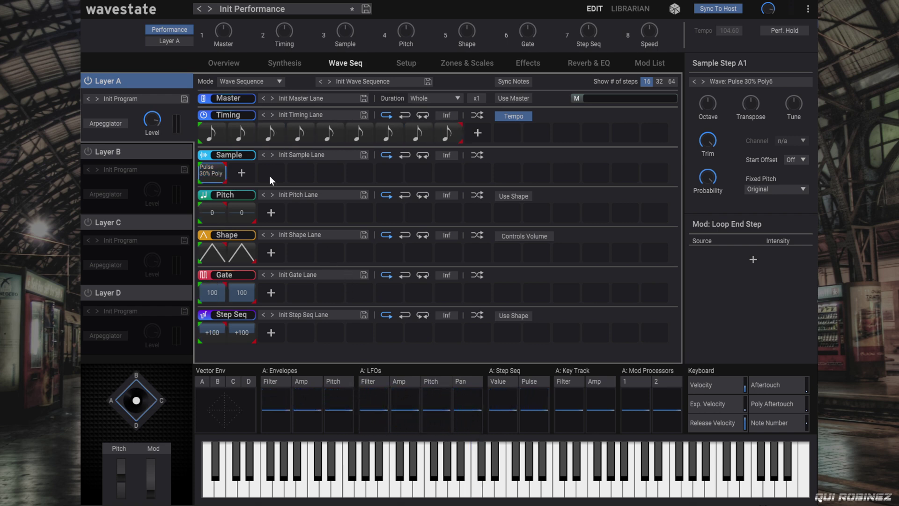
Set the Timing Lane's Xfade to Off.
left_click(203, 116)
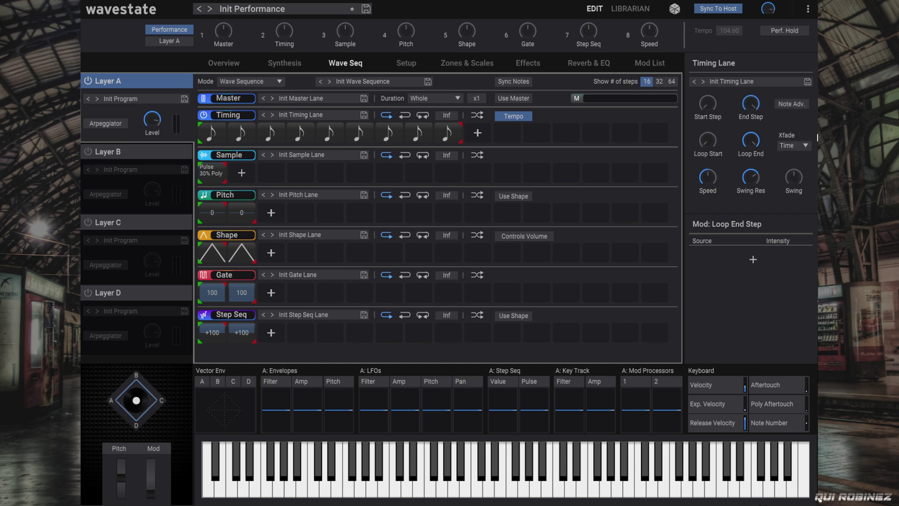
left_click(790, 146)
left_click(786, 159)
Raise Layer A's filter envelope modulation and lower the Polysix filter's cutoff to about a third of its range.
left_click(286, 64)
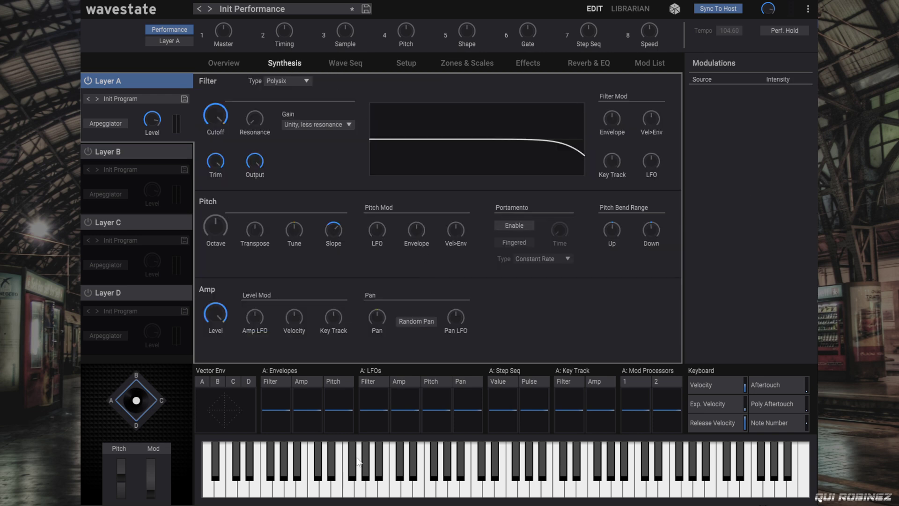
left_click_drag(610, 127, 602, 89)
left_click_drag(213, 110, 229, 206)
Shape Layer A's filter envelope as a short pluck with minimum attack, reduced sustain and minimum release.
left_click(273, 383)
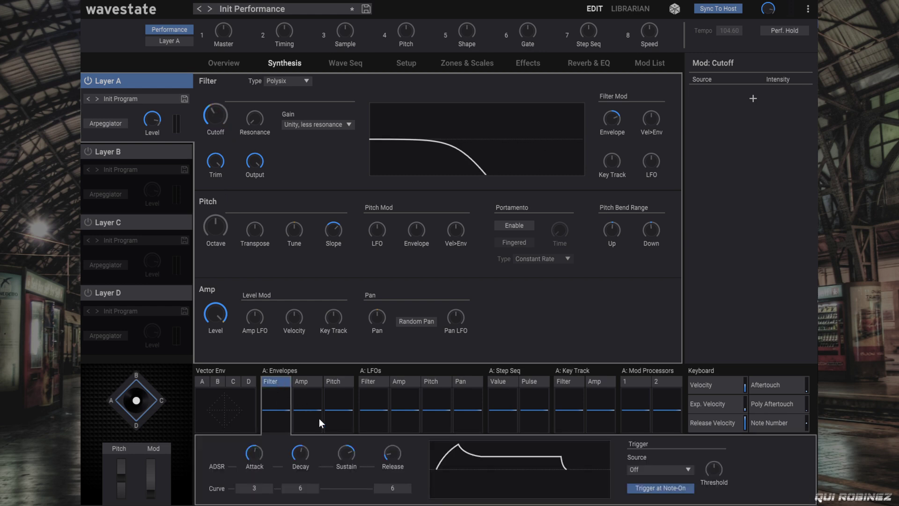
left_click_drag(257, 451, 257, 487)
left_click_drag(242, 456, 366, 504)
left_click_drag(391, 450, 435, 497)
Set the filter envelope's trigger source to the Step Pulse generator.
mouse_move(722, 472)
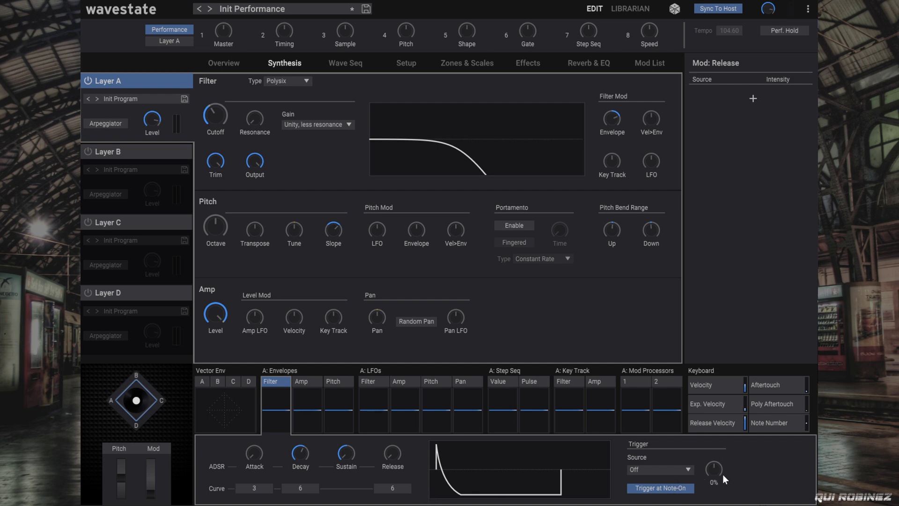
left_click(668, 468)
mouse_move(669, 431)
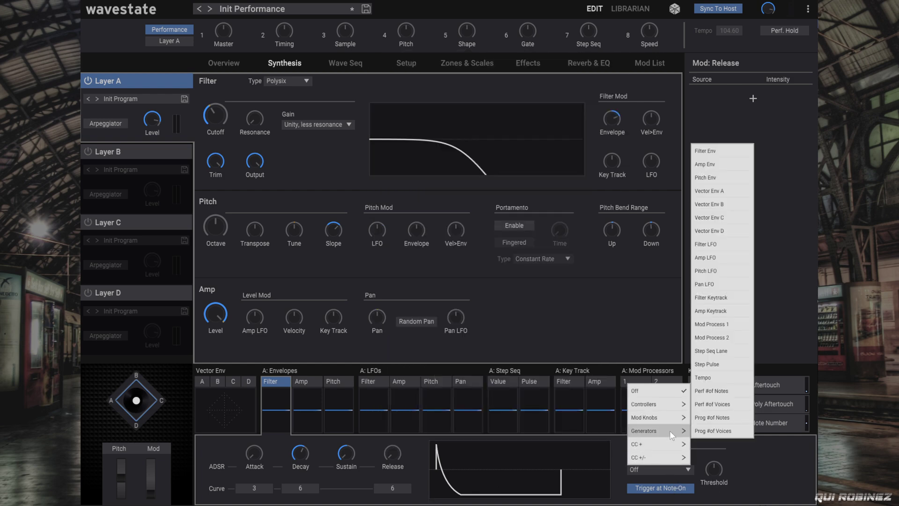
left_click(734, 360)
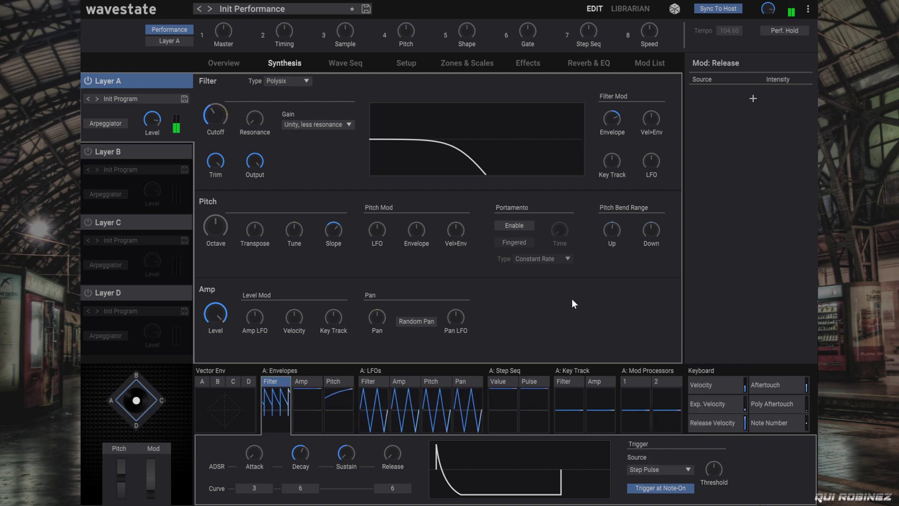
Fine-tune the filter envelope's decay time.
mouse_move(309, 455)
mouse_move(294, 453)
left_mouse_down()
mouse_move(294, 469)
mouse_move(285, 458)
left_mouse_up()
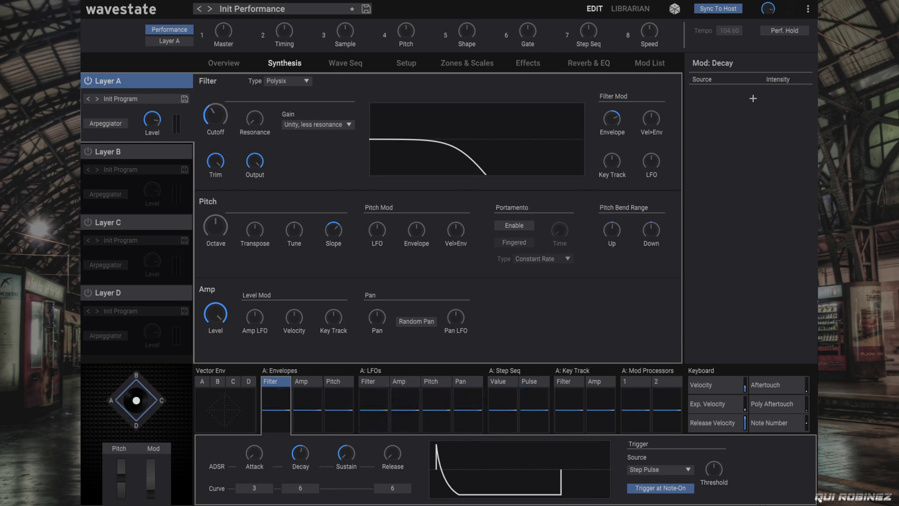
left_click_drag(297, 457, 300, 462)
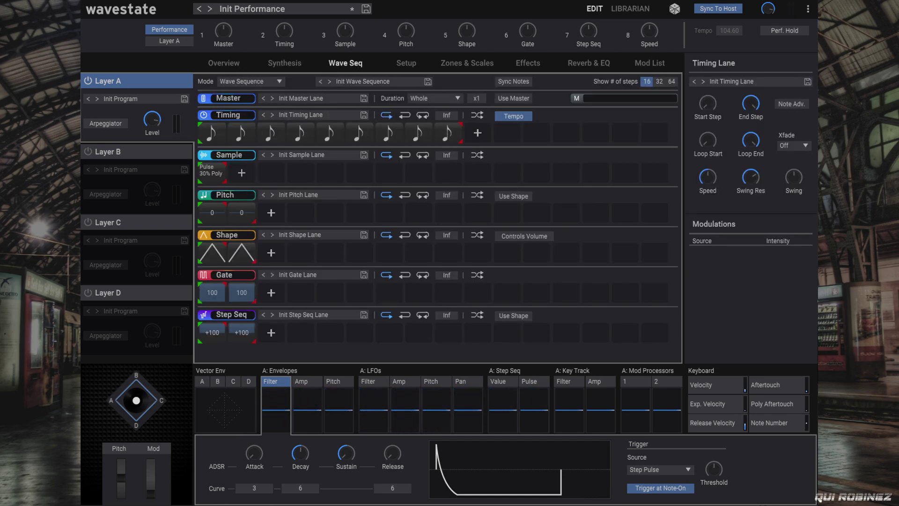
left_click(213, 135)
left_click(213, 136)
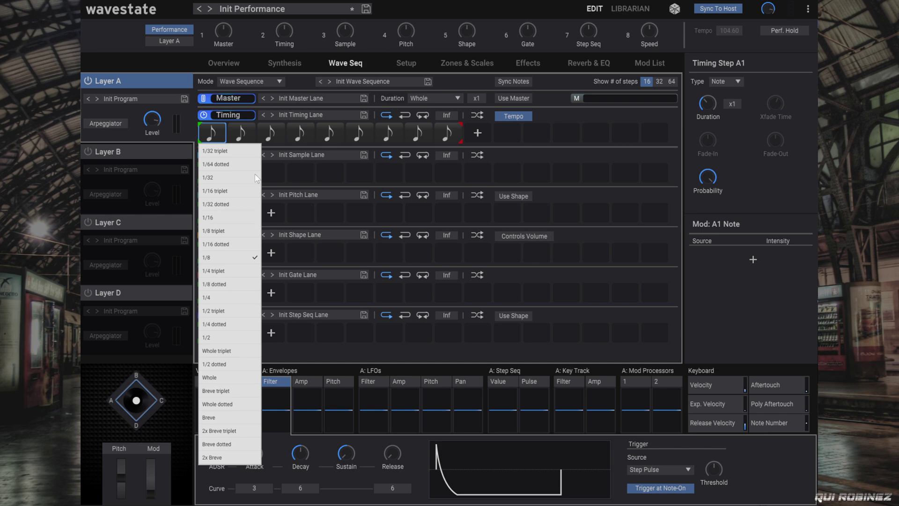
left_click(735, 287)
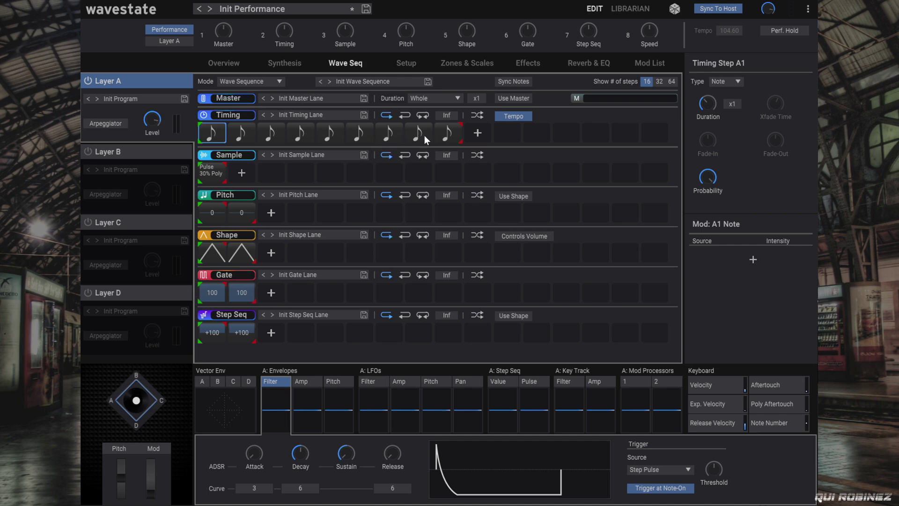
Set the fourth and sixth Timing Lane steps of Layer A's wave sequence to 1/16 notes.
left_click(304, 129)
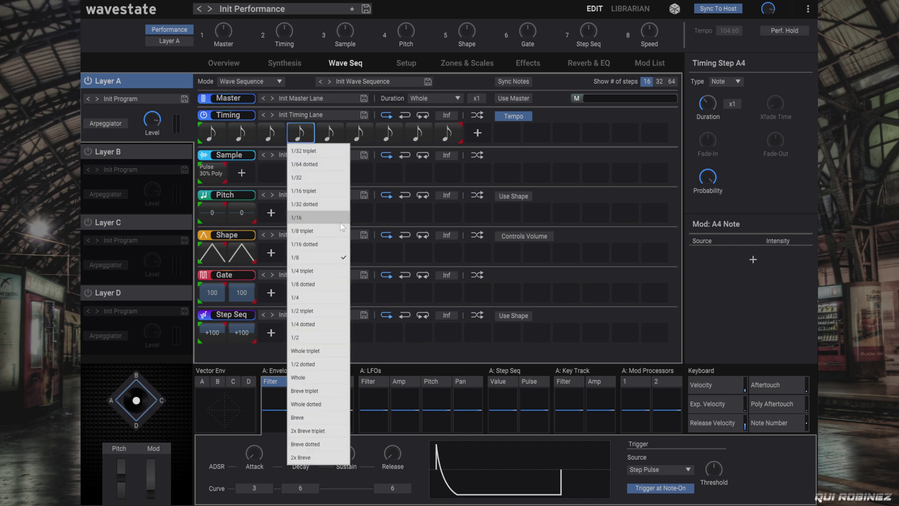
left_click(340, 221)
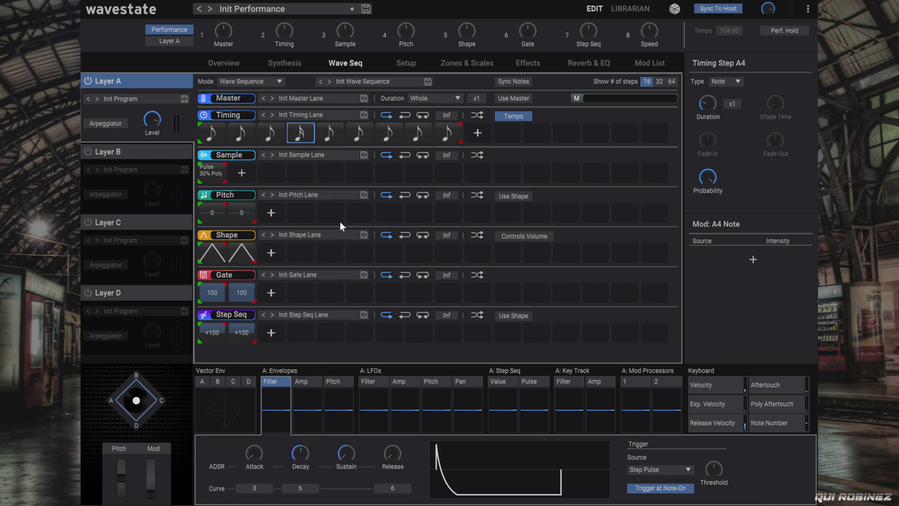
left_click(359, 132)
left_click(355, 133)
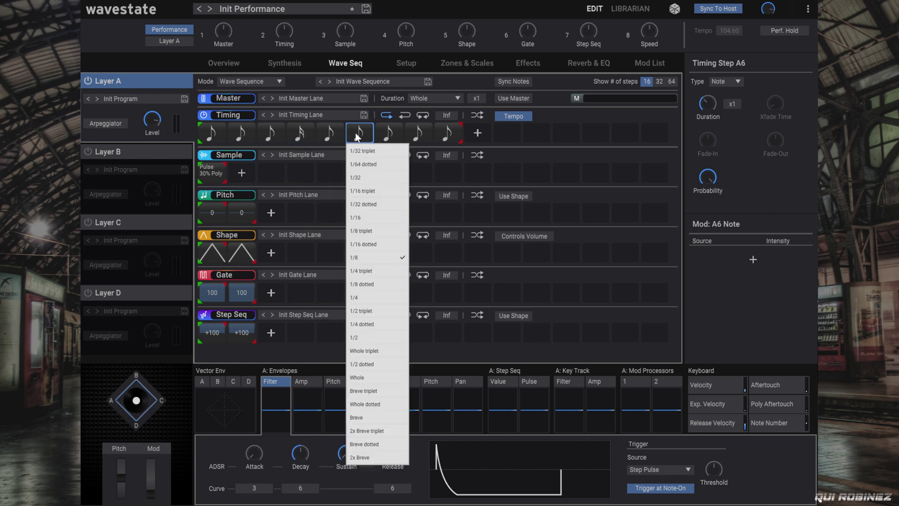
left_click(386, 219)
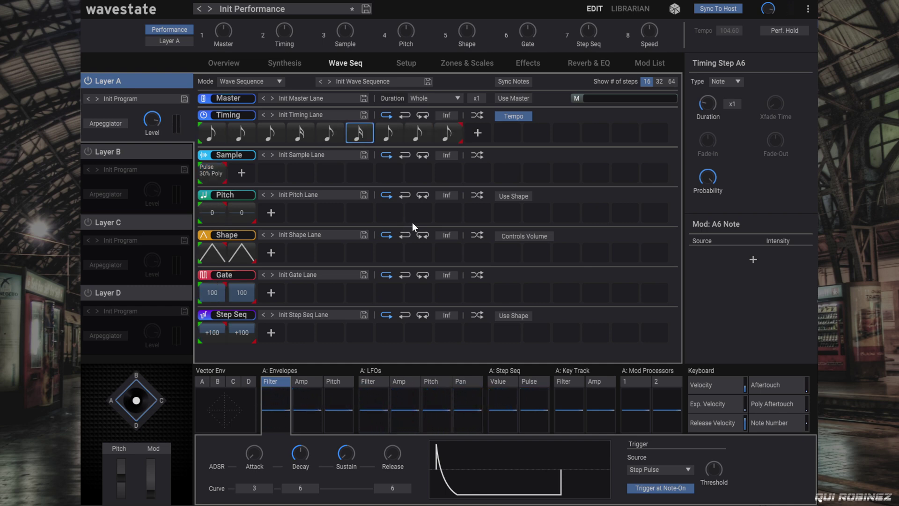
Extend the Pitch Lane to nine steps and move its end step and loop end to the ninth step.
left_click(241, 212)
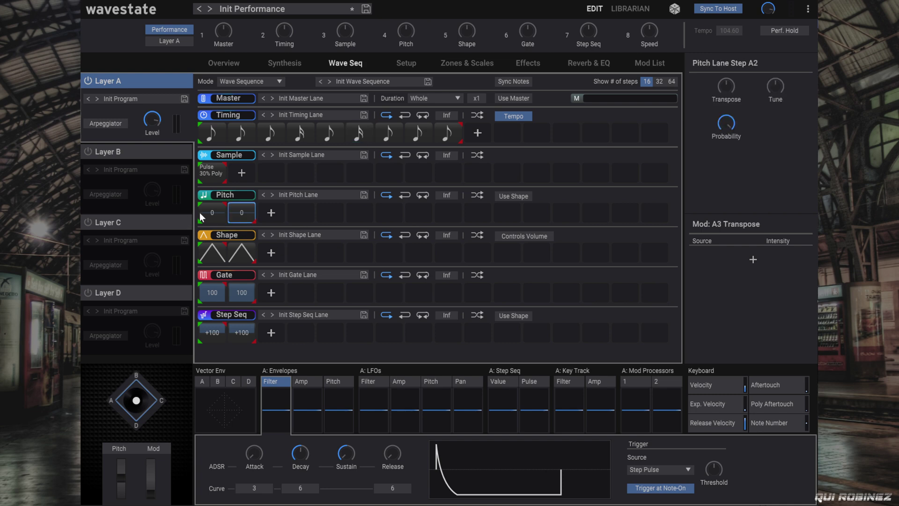
left_click(272, 215)
left_click(302, 213)
left_click(330, 213)
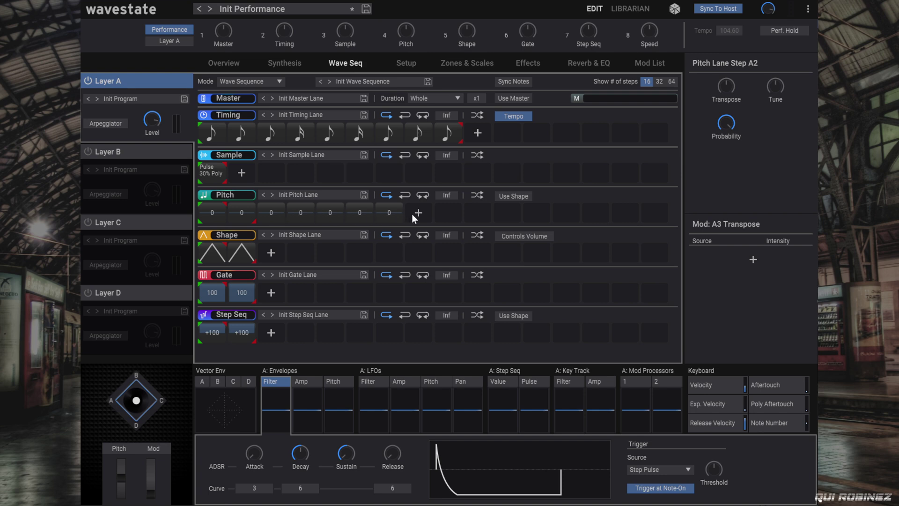
left_click(447, 212)
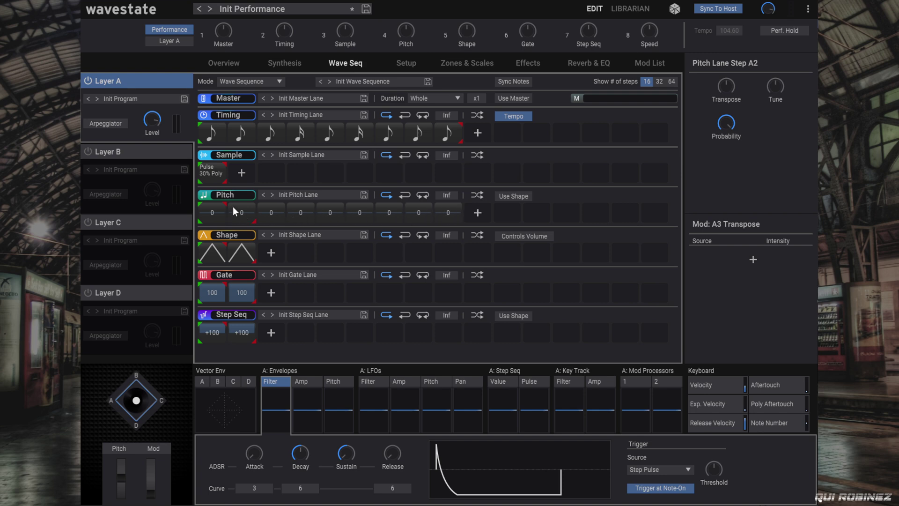
left_click(254, 220)
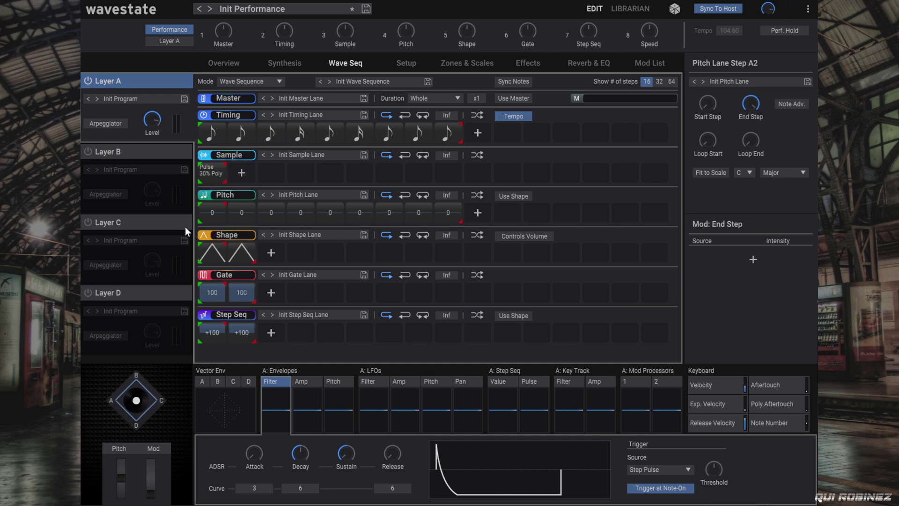
left_click_drag(228, 206, 473, 204)
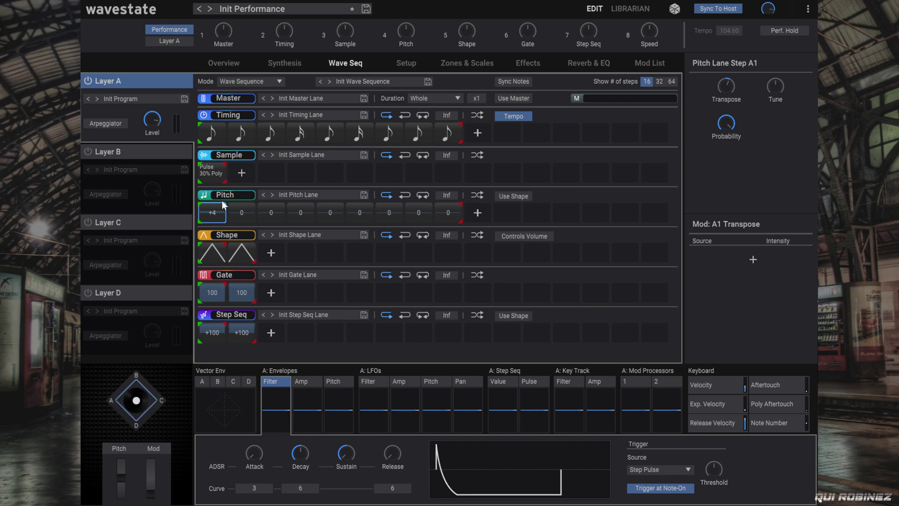
Transpose the nine Pitch Lane steps to +5, +3, +5, 0, +5, +5, +3, -2 and 0.
left_click(245, 211)
left_click_drag(255, 202, 279, 197)
mouse_move(331, 216)
left_mouse_down()
mouse_move(331, 199)
mouse_move(427, 213)
left_mouse_up()
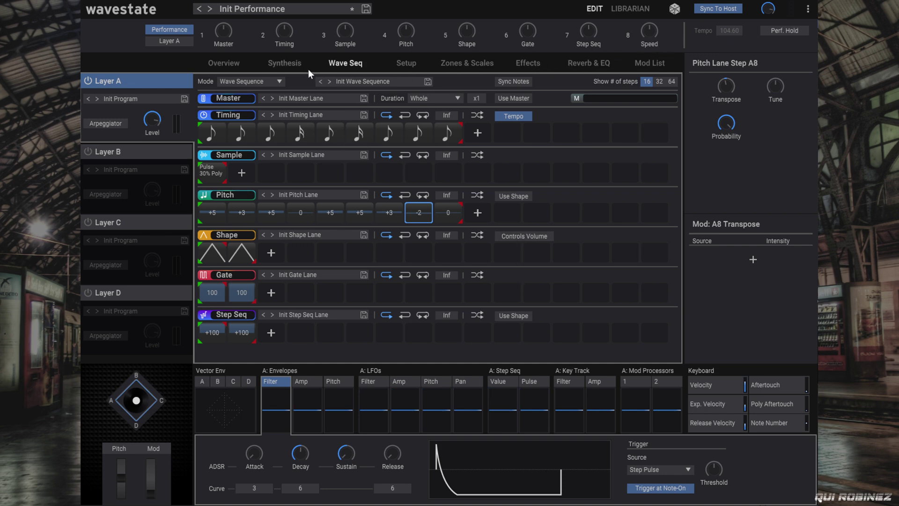
Adjust Layer A's filter cutoff and fine-tune the filter envelope's decay time.
left_click(291, 63)
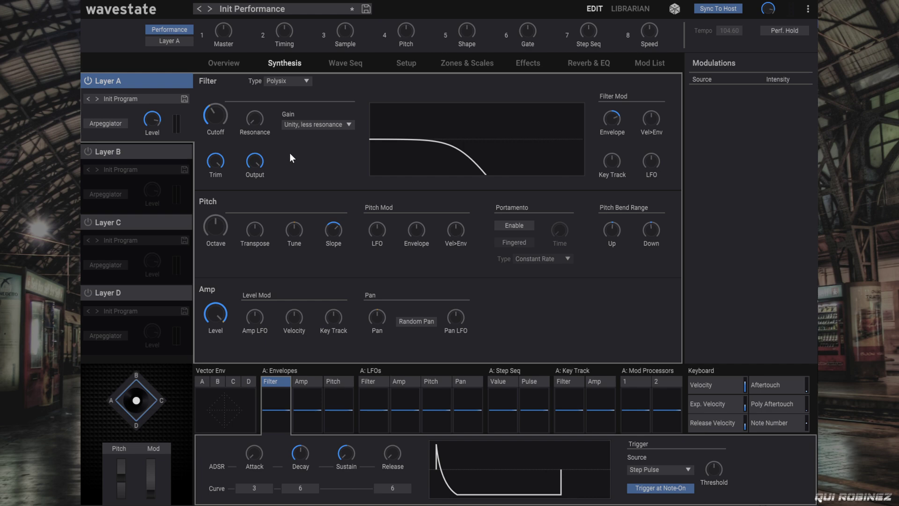
left_click(208, 114)
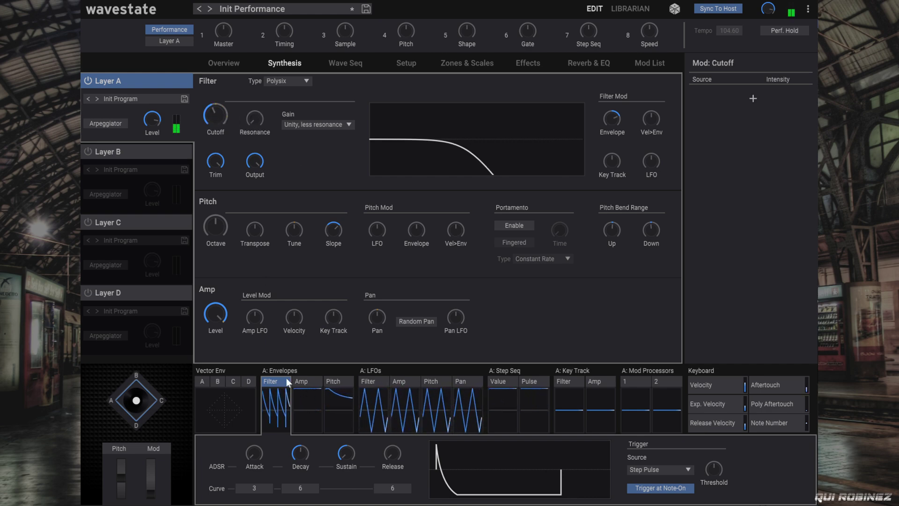
left_click(300, 453)
left_click_drag(301, 457, 296, 466)
Set Layer A's filter resonance to 2.00 and lower the filter cutoff slightly.
left_click_drag(244, 108, 244, 113)
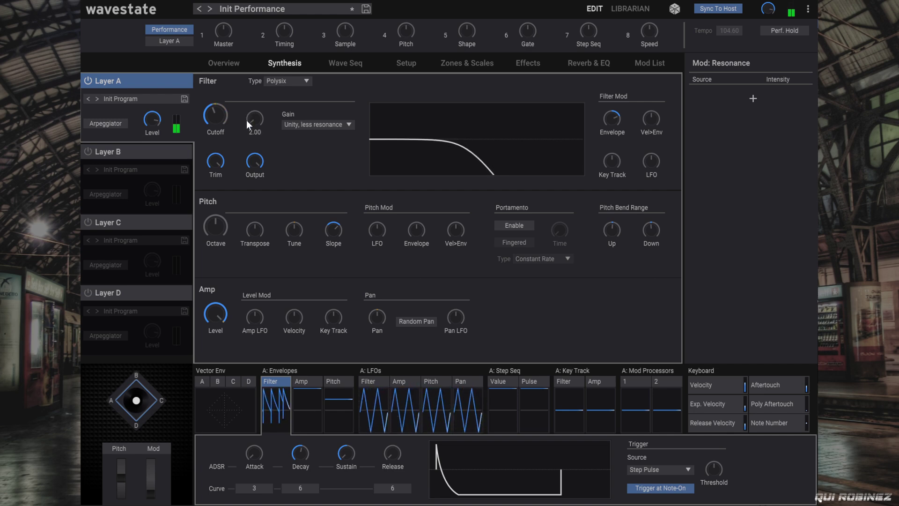
left_click(206, 114)
left_click_drag(206, 114, 206, 122)
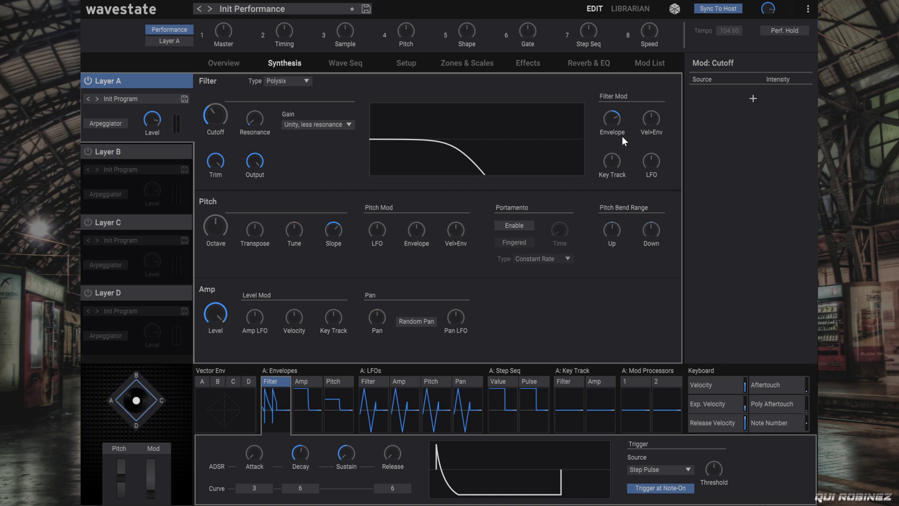
Enable Layer A's delay with the Multiband Mod. Delay type and turn on the Modern Compressor pre-effect.
left_click(527, 64)
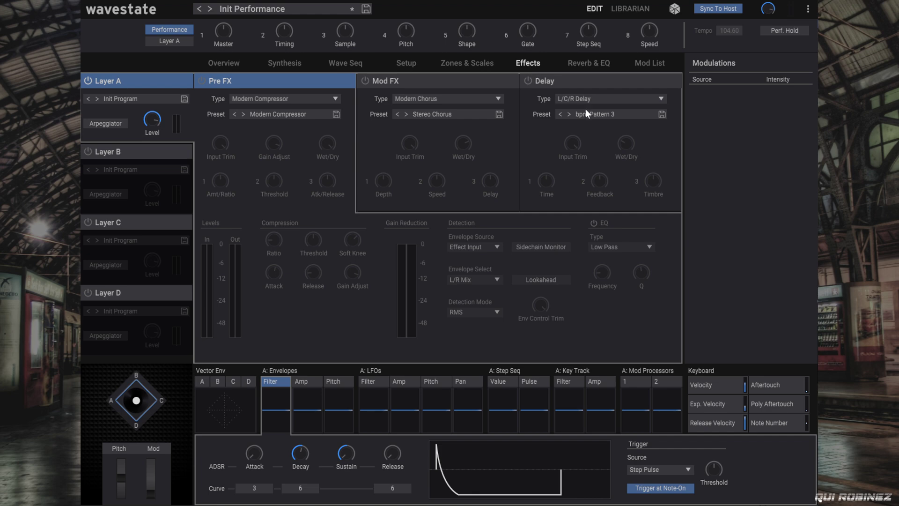
left_click(527, 79)
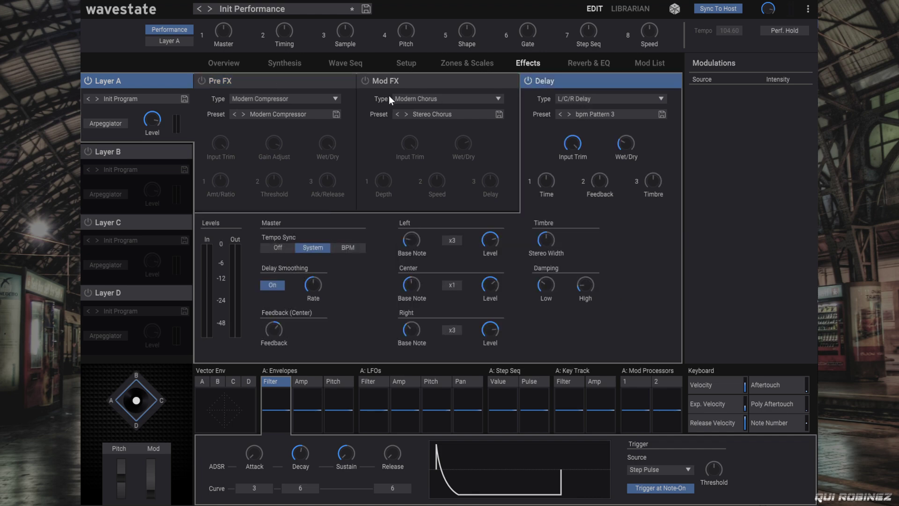
left_click(648, 98)
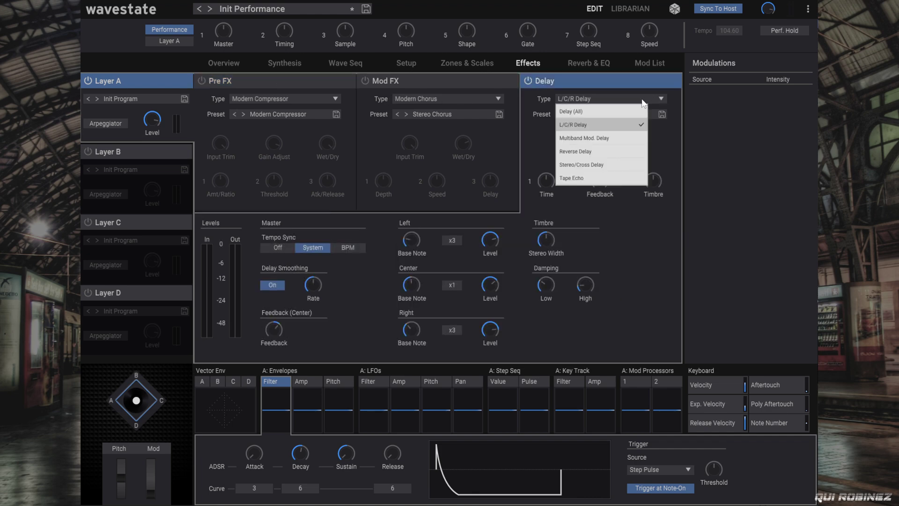
left_click(620, 137)
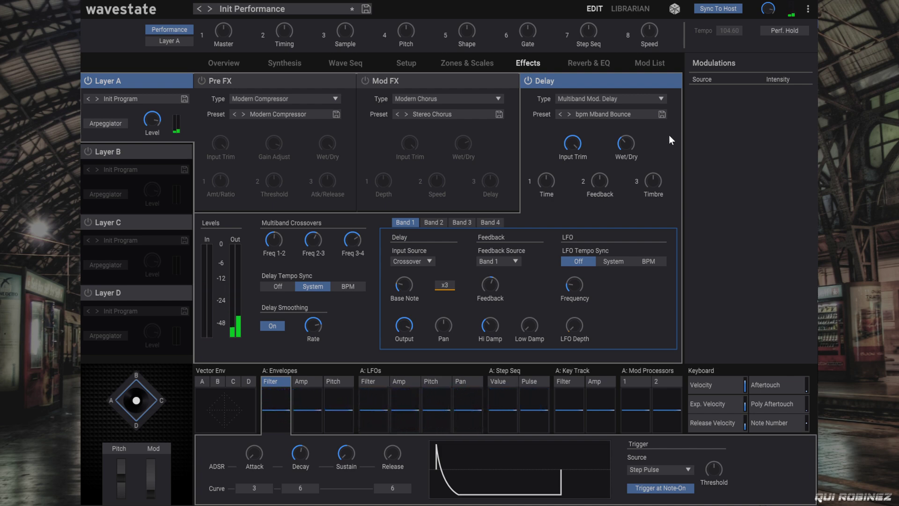
left_click(206, 80)
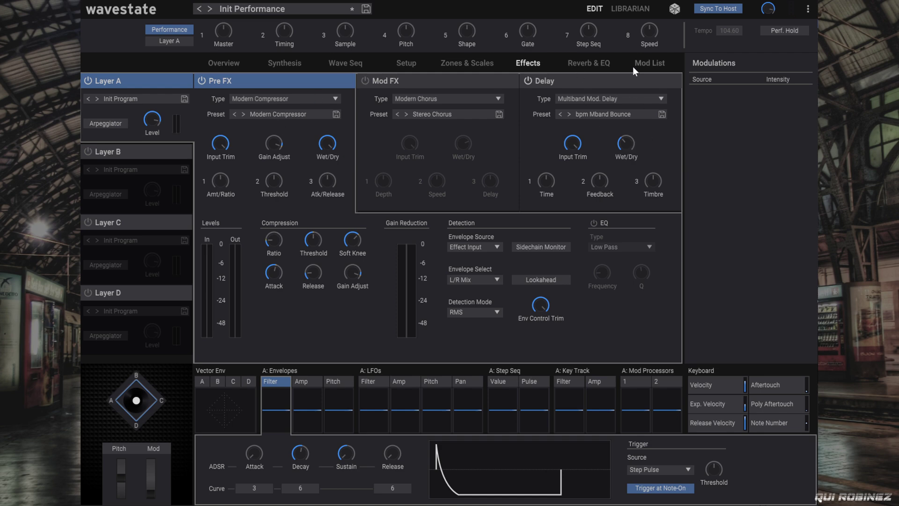
Turn on the Master Reverb and load the Overb preset Ultima Vega Star.
left_click(571, 66)
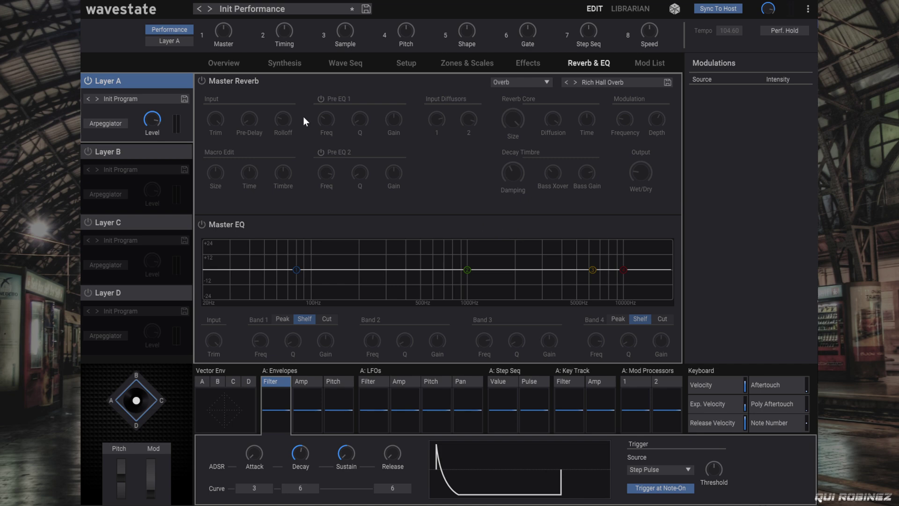
left_click(201, 80)
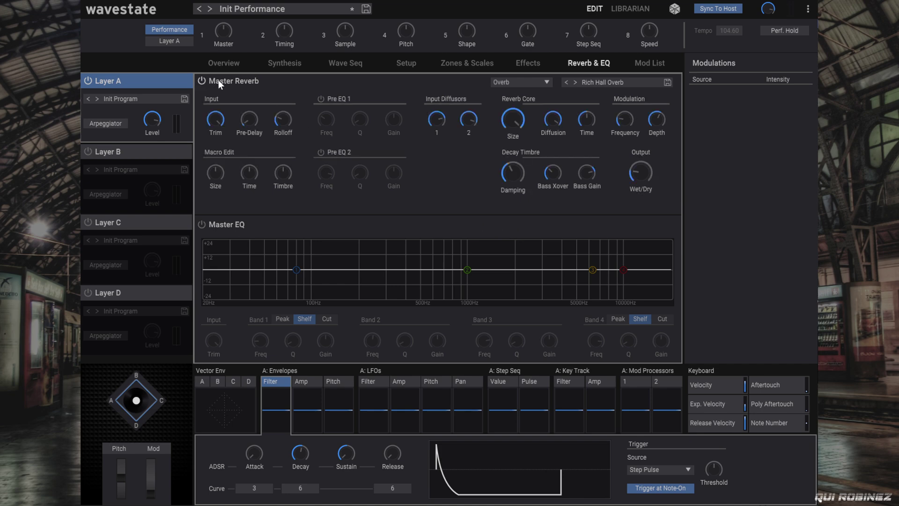
left_click(616, 83)
scroll(498, 304, "down", 3)
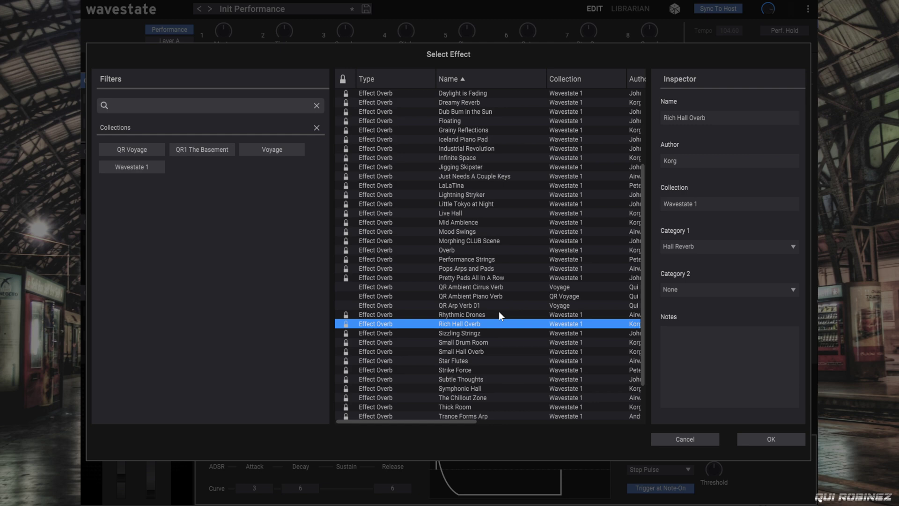
scroll(498, 311, "down", 2)
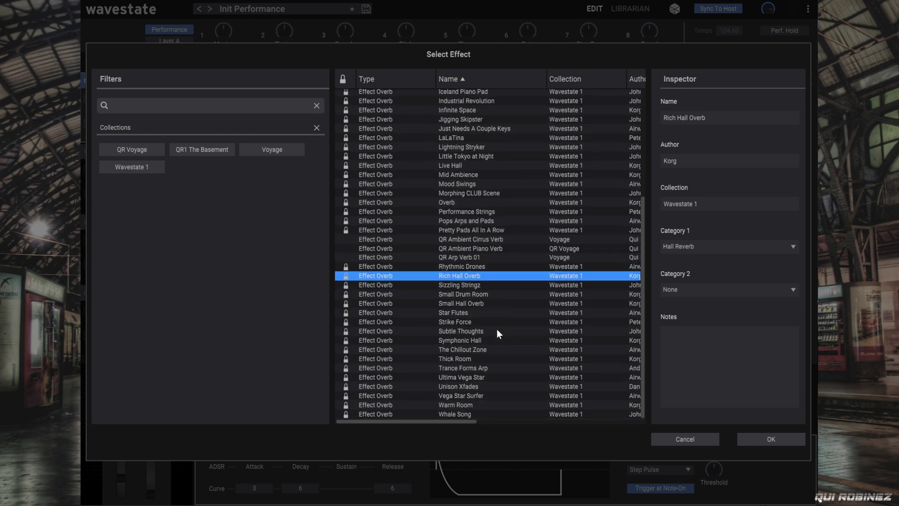
double_click(477, 378)
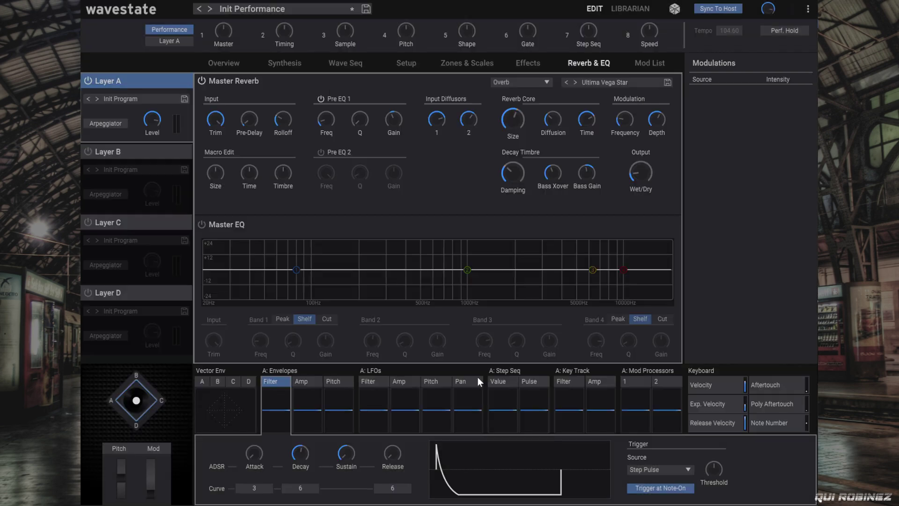
Raise the Master Reverb's size to maximum, set its time to 81% and adjust the wet/dry balance.
left_click(515, 124)
left_click(585, 122)
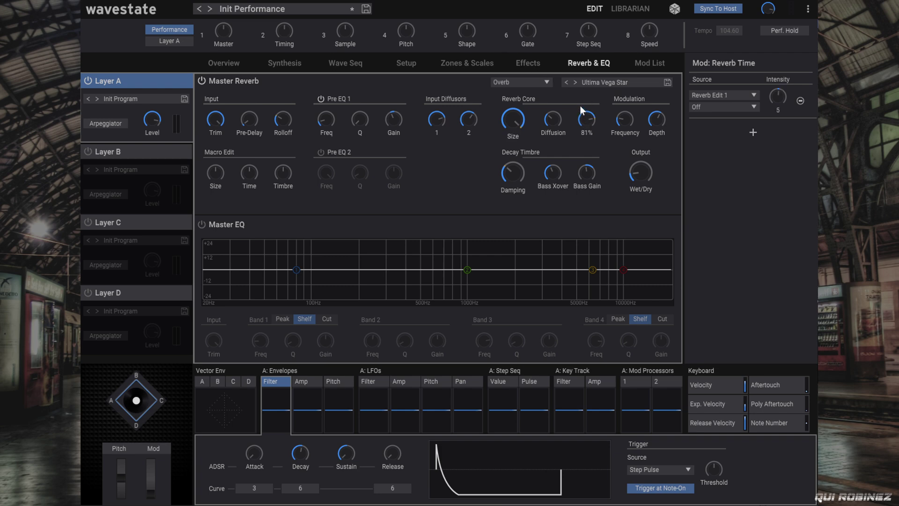
left_click(636, 162)
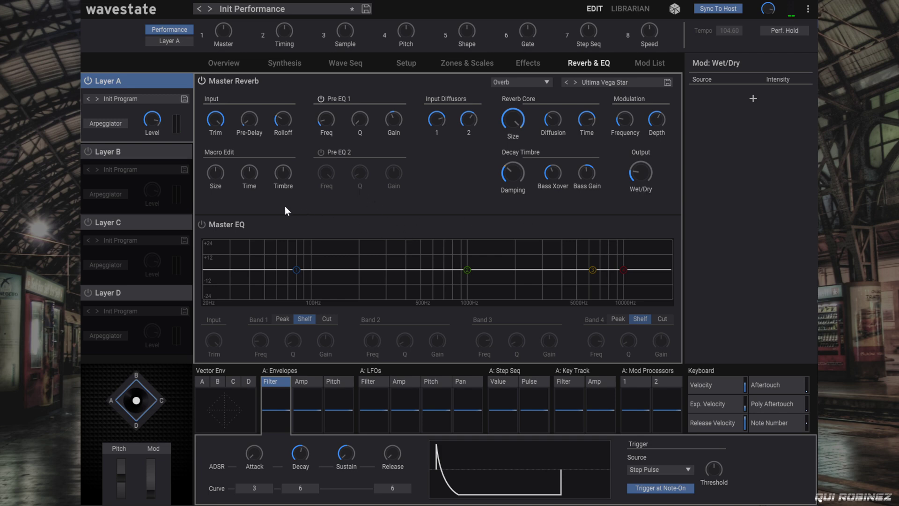
Turn off Layer A, turn on Layer B and open Layer B's wave sequence.
left_click(88, 81)
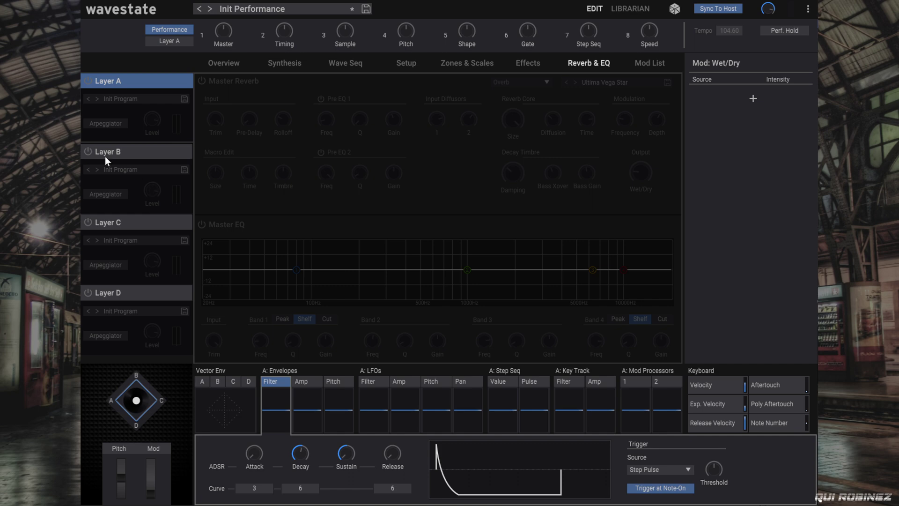
left_click(88, 151)
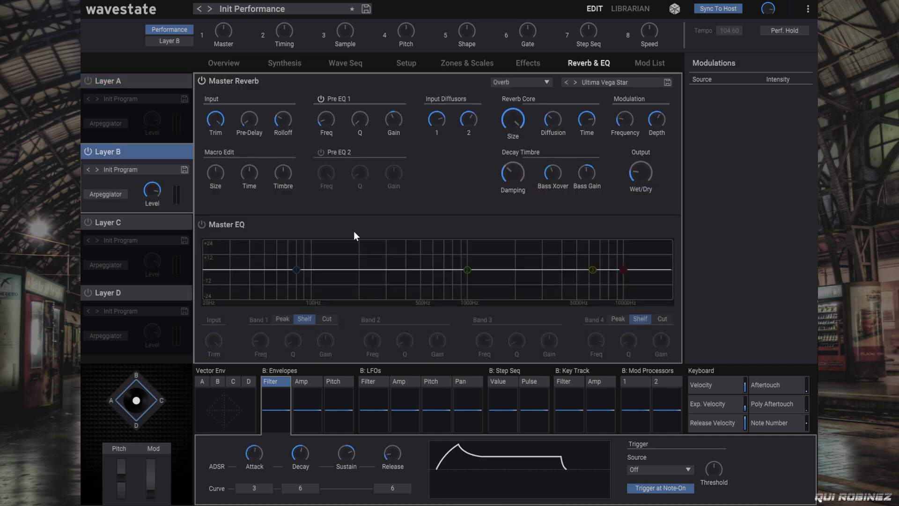
left_click(290, 64)
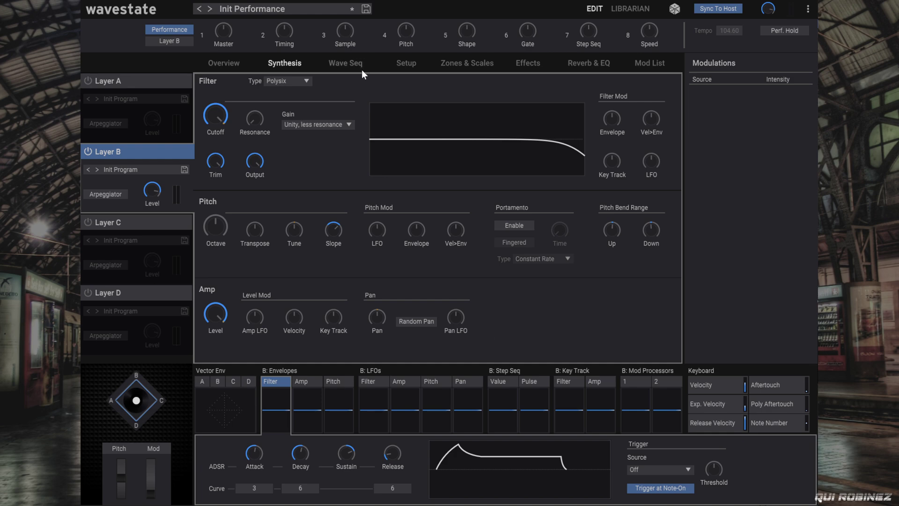
left_click(344, 63)
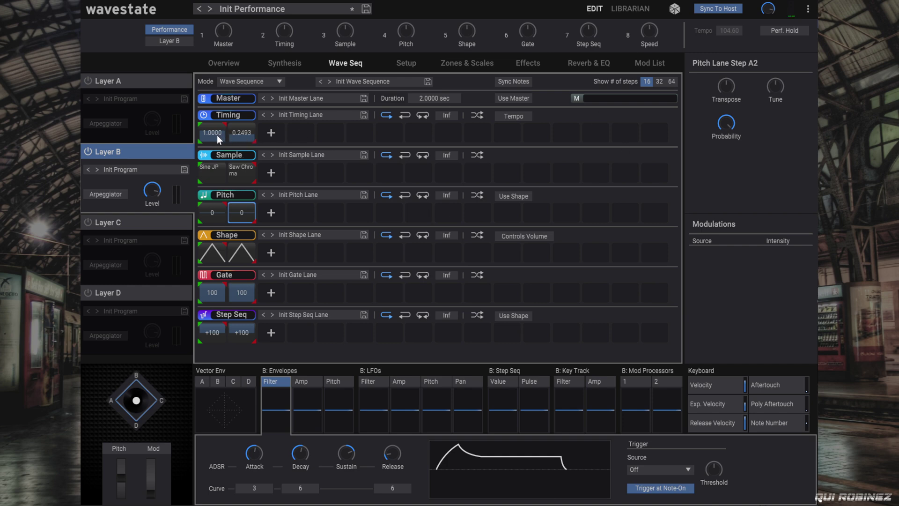
Remove the second Timing Lane step of Layer B's wave sequence and choose the type of the first step.
right_click(243, 128)
left_click(251, 133)
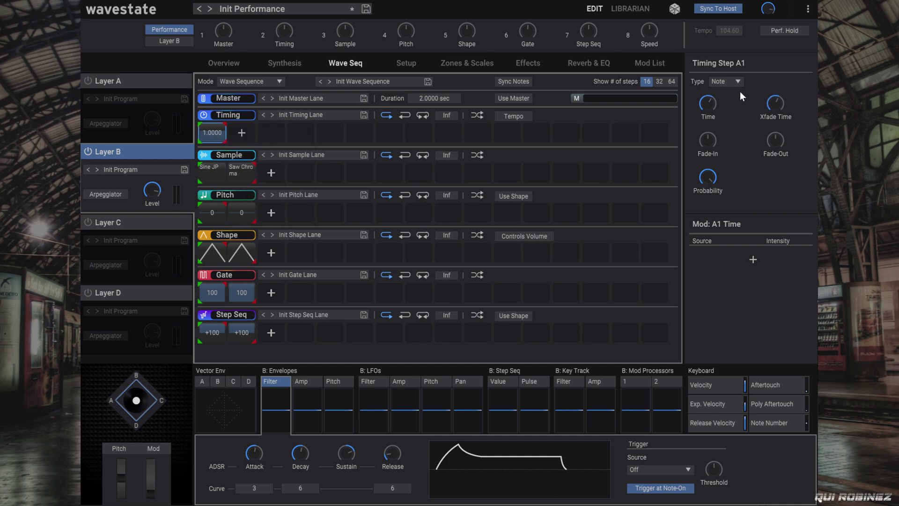
left_click(730, 81)
left_click(741, 121)
Cut the second step from Layer B's Sample, Pitch, Shape, Gate and Step Seq lanes.
right_click(244, 169)
left_click(259, 179)
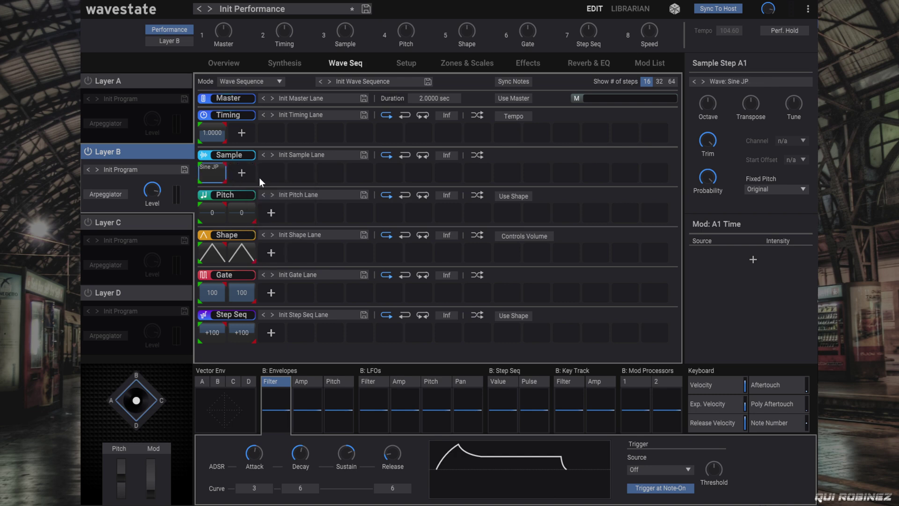
right_click(242, 212)
left_click(257, 221)
right_click(242, 253)
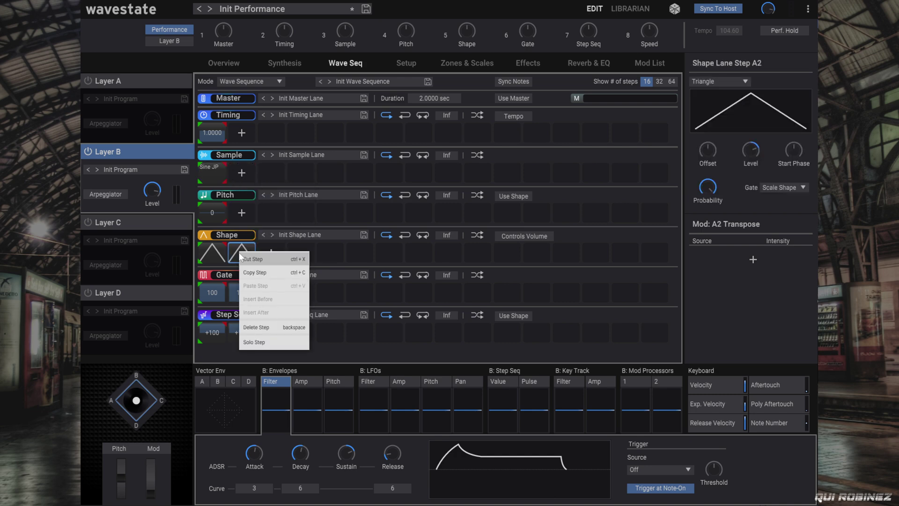
left_click(257, 262)
right_click(245, 284)
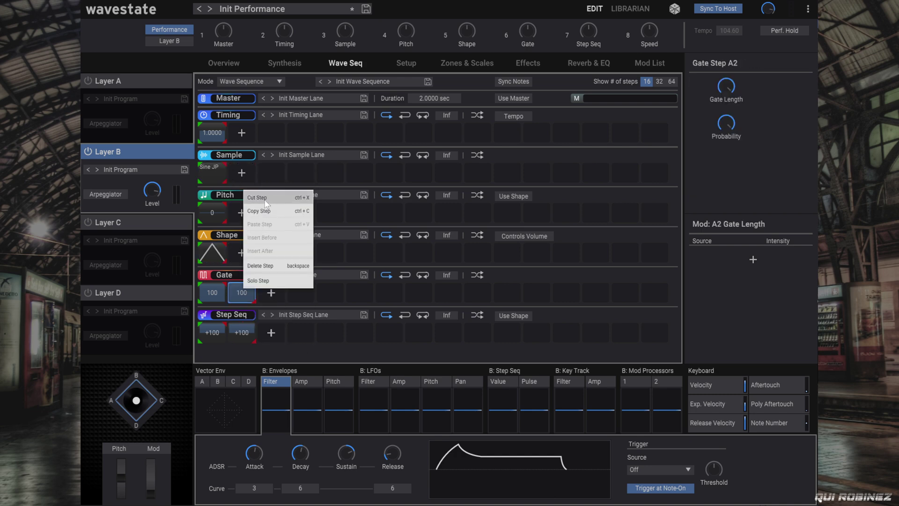
left_click(259, 196)
right_click(244, 331)
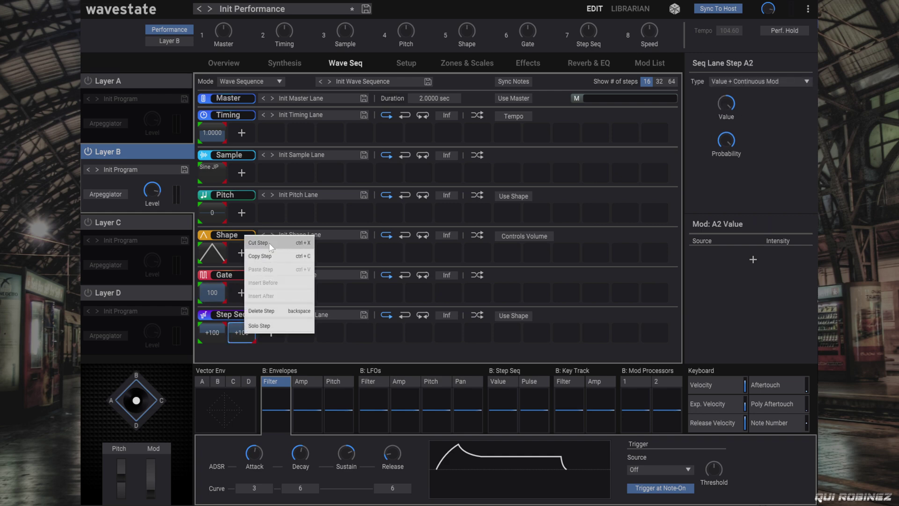
left_click(269, 243)
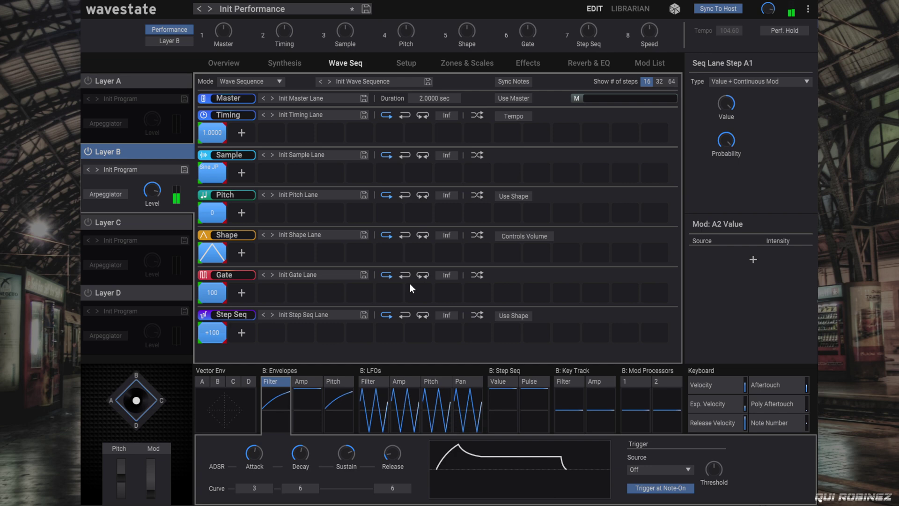
Assign the Keys sample EP_Guru: CastleWalls Dry to Layer B's only Sample Lane step.
left_click(208, 175)
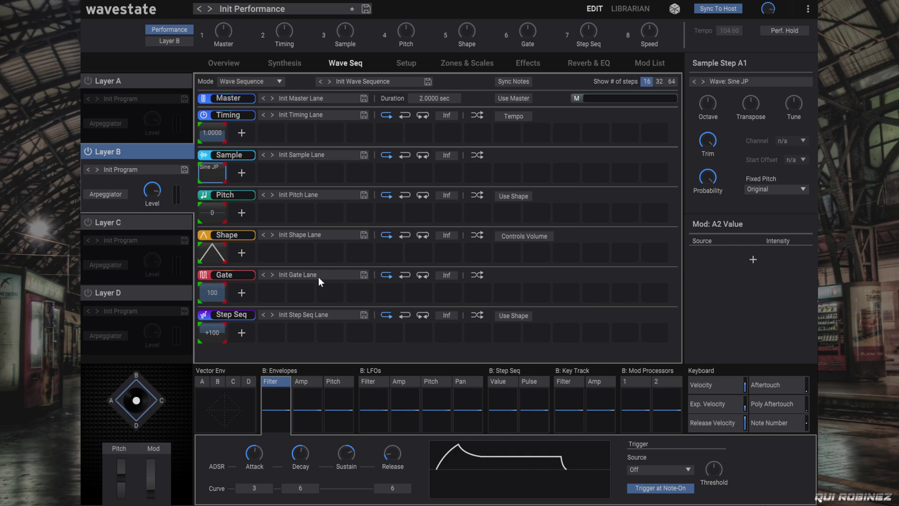
left_click(215, 170)
mouse_move(238, 288)
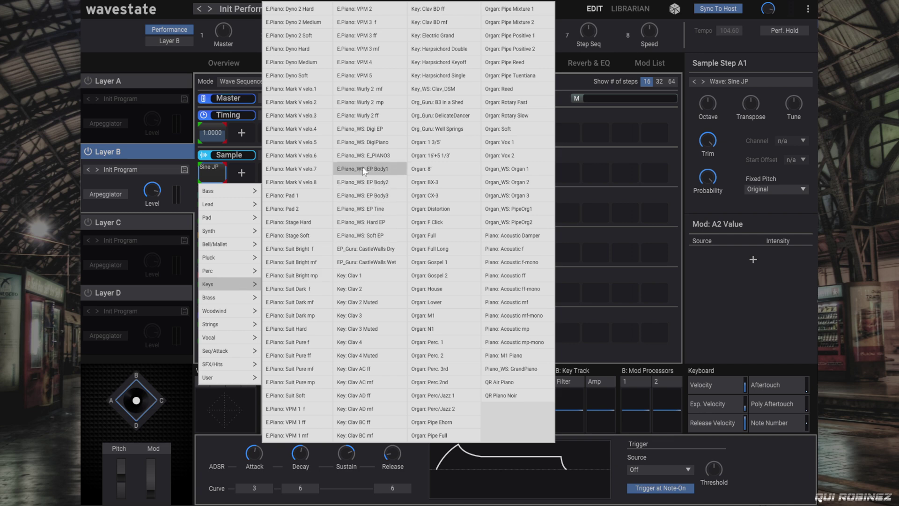
left_click(386, 249)
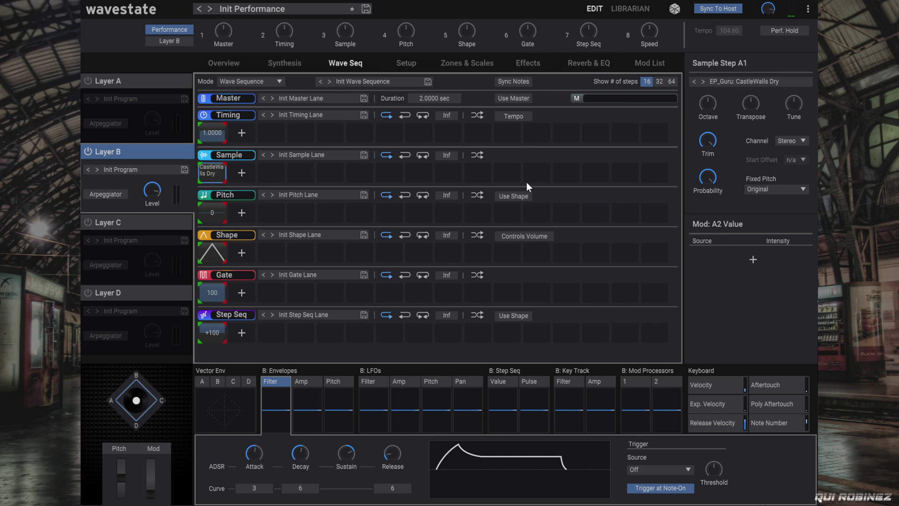
Switch Layer B's Pre FX to an enabled Graphic EQ.
left_click(527, 64)
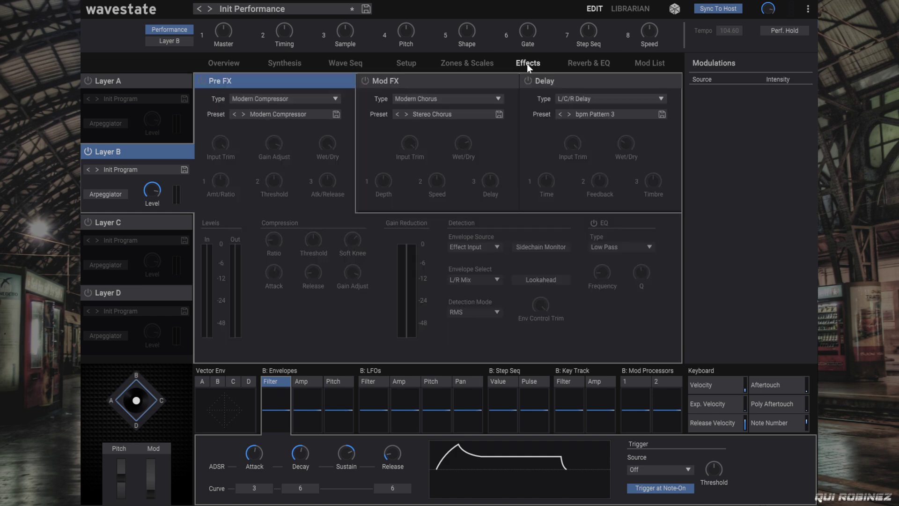
left_click(283, 99)
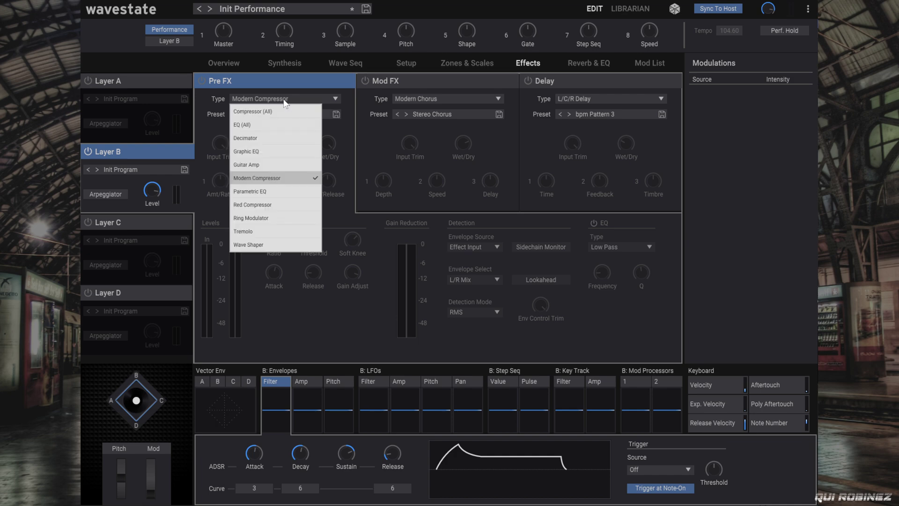
left_click(293, 150)
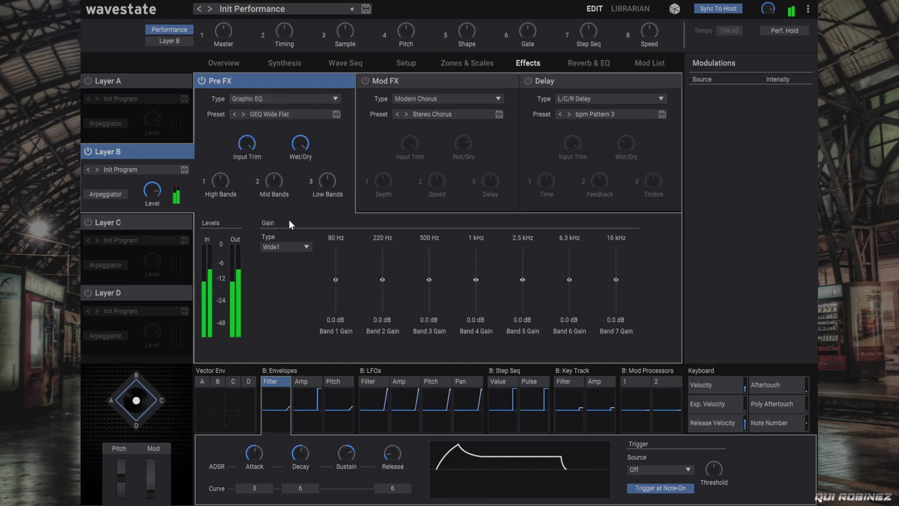
Try boosting the Graphic EQ's Mid Bands to +48.0%.
left_click(273, 181)
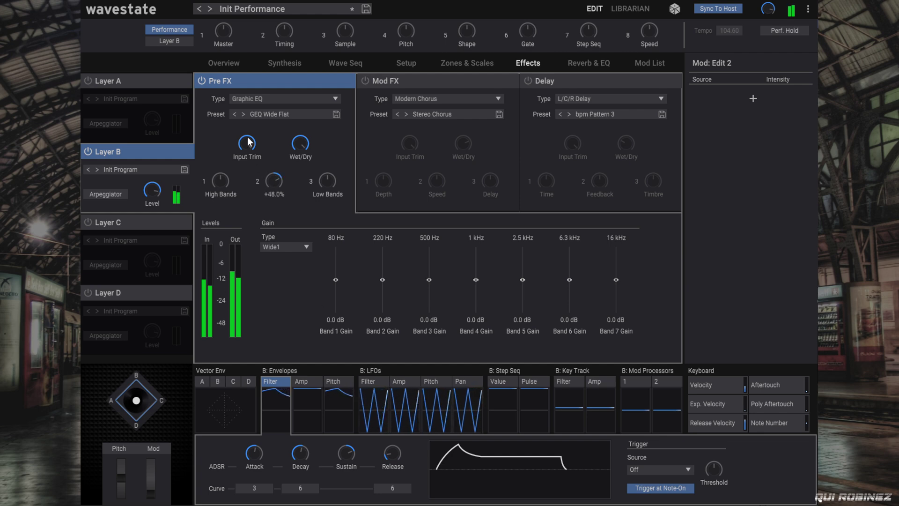
scroll(277, 181, "up", 2)
double_click(273, 184)
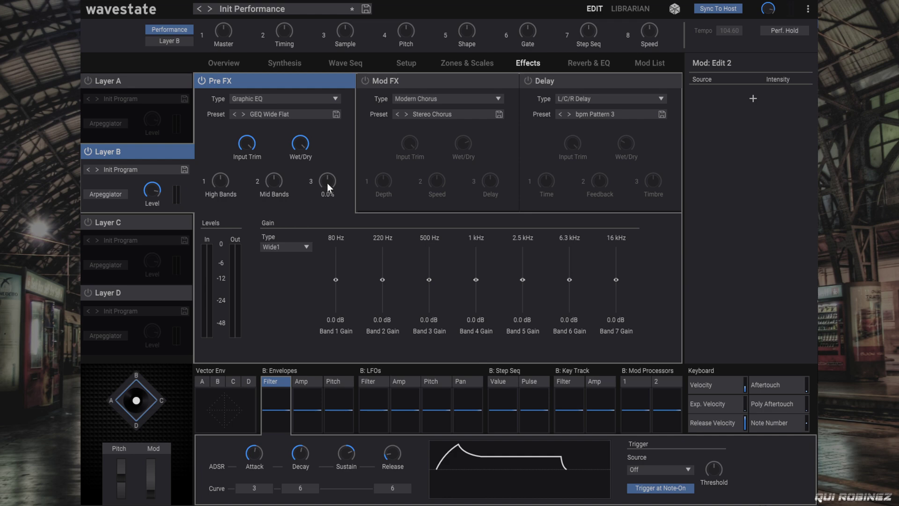
Cut the Low Bands and boost the High Bands of Layer B's Graphic EQ.
left_click_drag(327, 183, 336, 253)
left_click_drag(220, 185, 203, 147)
Turn on Layer B's Mod FX with the Modern Chorus type.
left_click(363, 82)
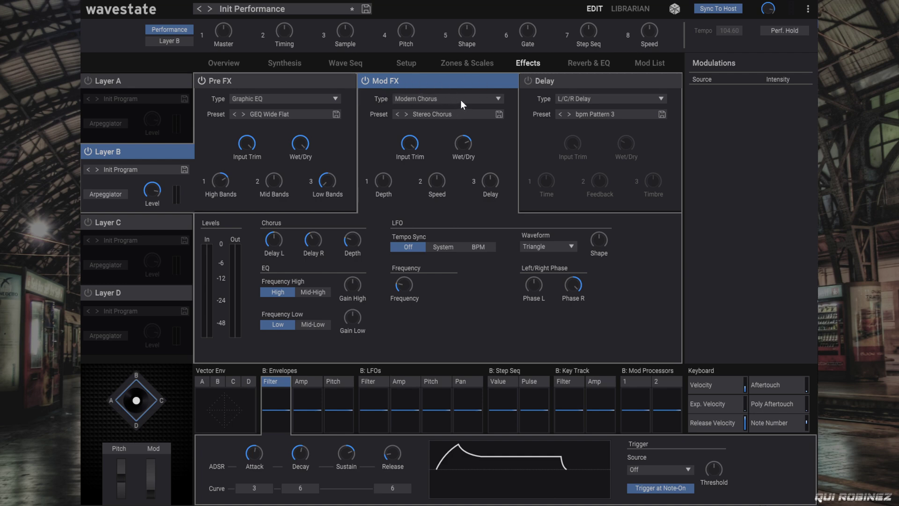
Load the Clean E.Guitar preset into Layer B's Mod FX and switch Layer B off.
left_click(446, 117)
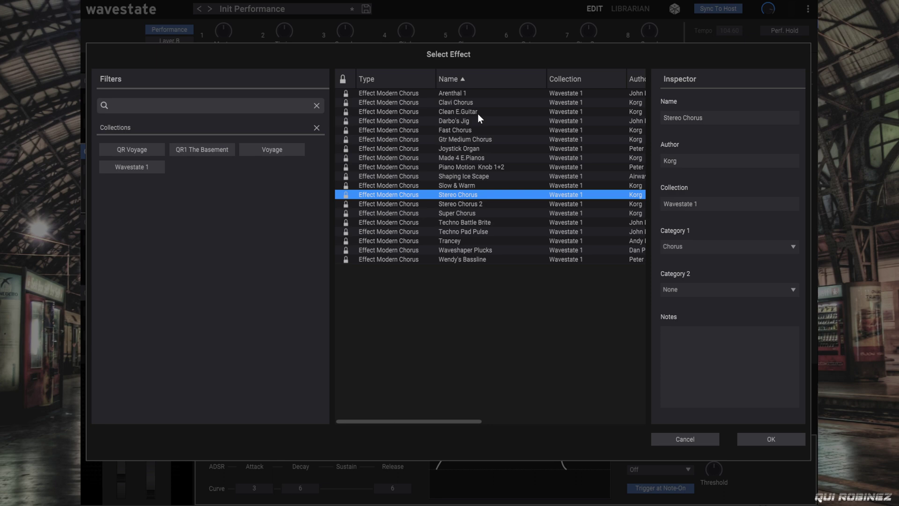
double_click(473, 111)
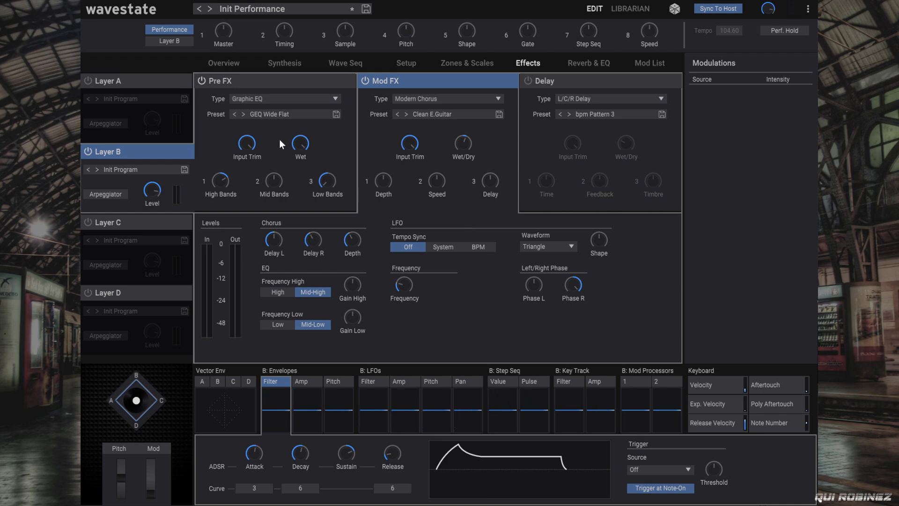
left_click(89, 151)
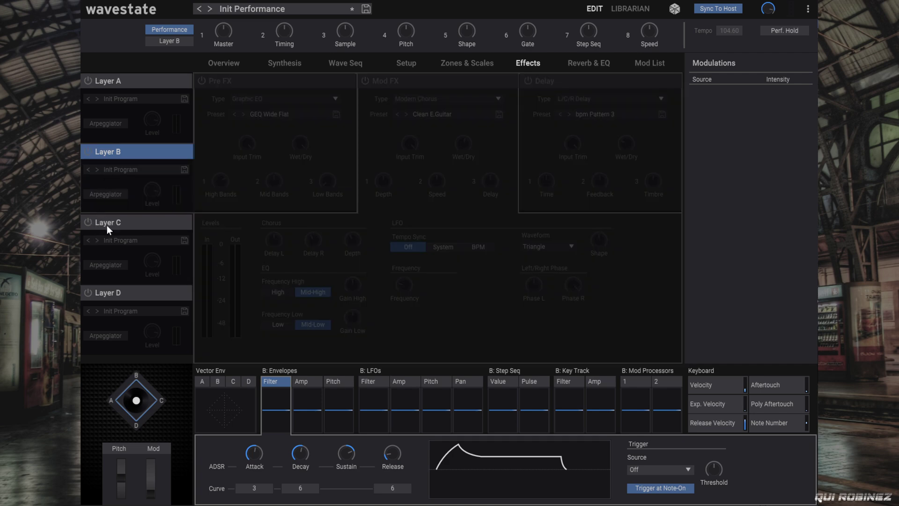
Switch on Layer C and load the Ocean Wav PAD JL program from the Pad category.
left_click(92, 221)
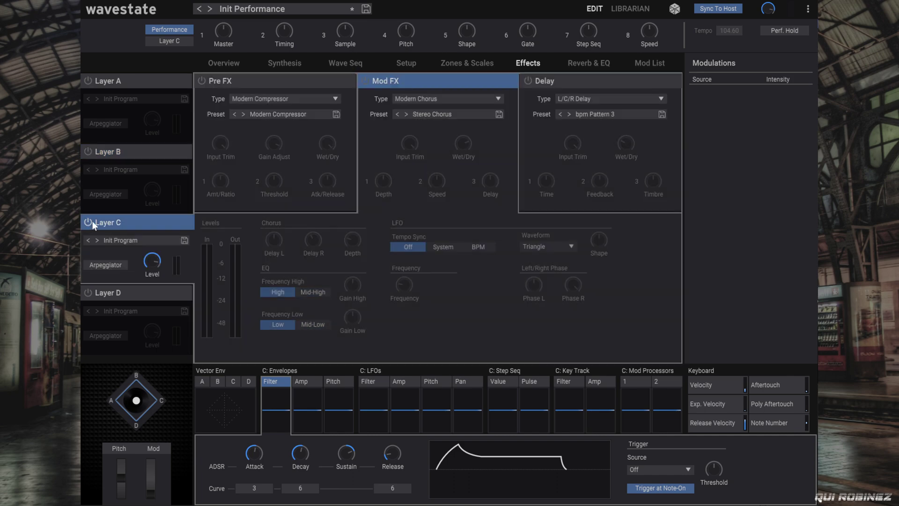
left_click(134, 238)
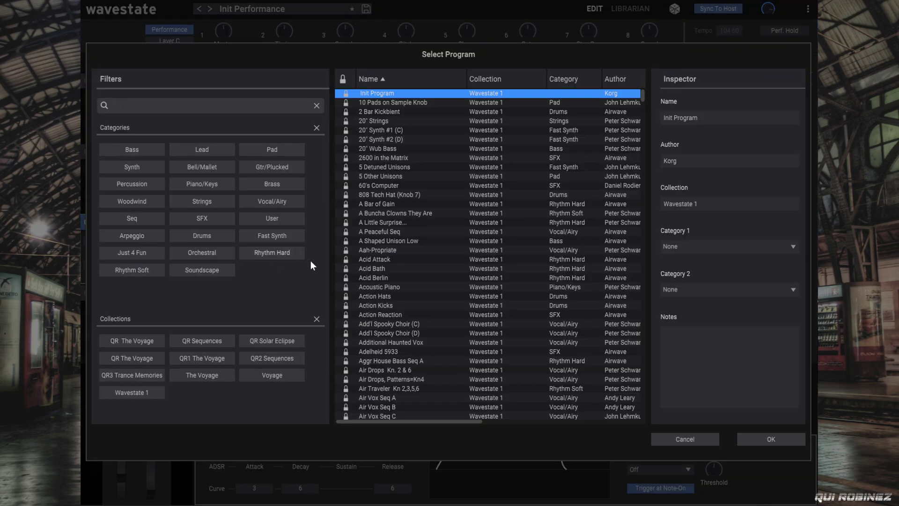
left_click(277, 152)
scroll(478, 291, "down", 8)
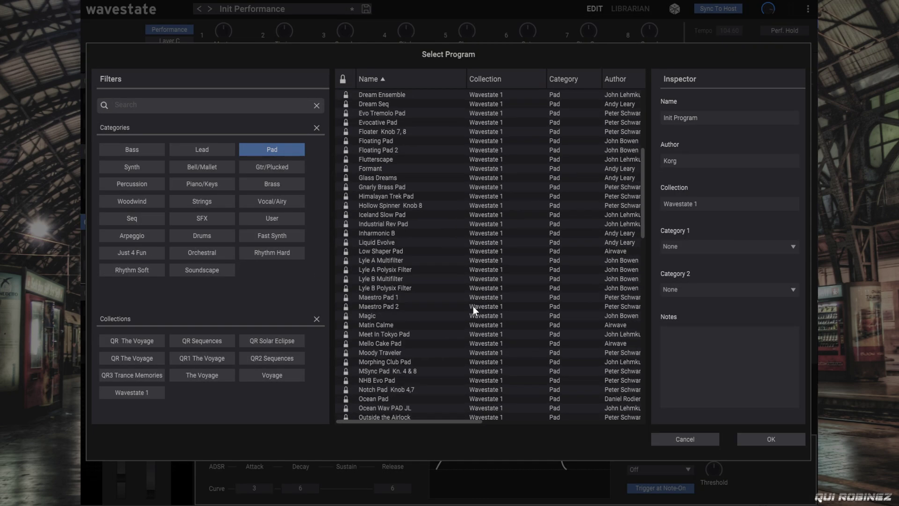
scroll(470, 302, "down", 4)
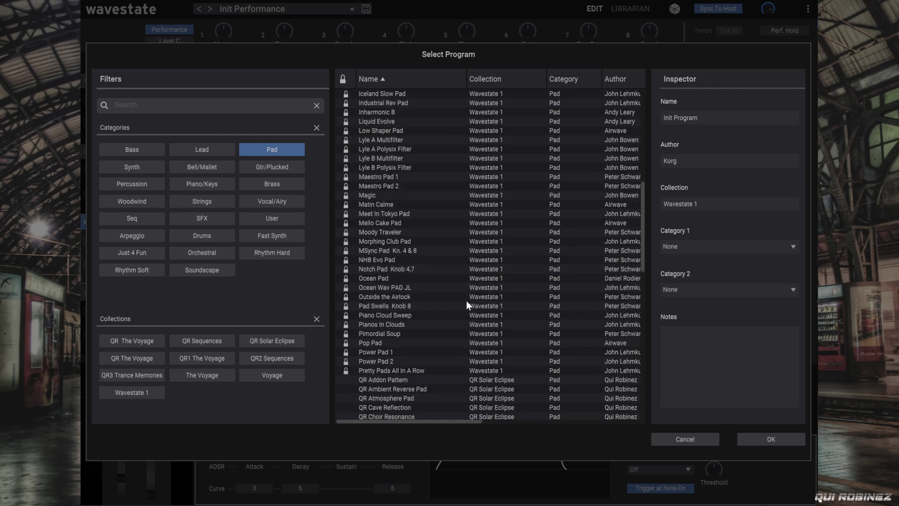
left_click(434, 289)
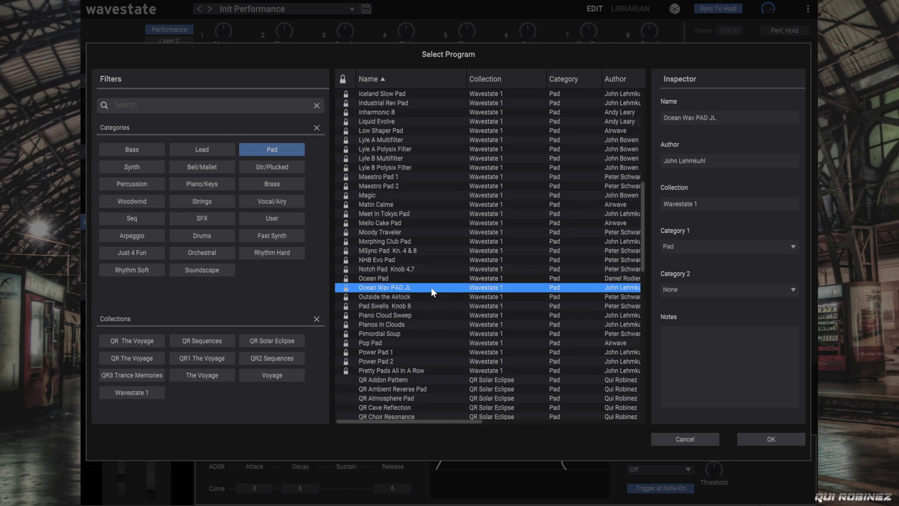
double_click(417, 287)
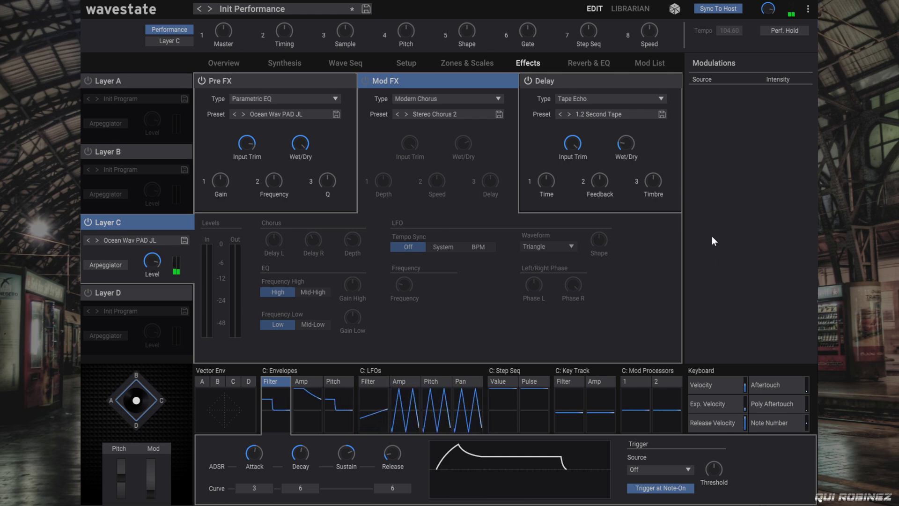
Remove the second step, Lost Coast, from the Sample lane of Layer C's wave sequence.
left_click(281, 63)
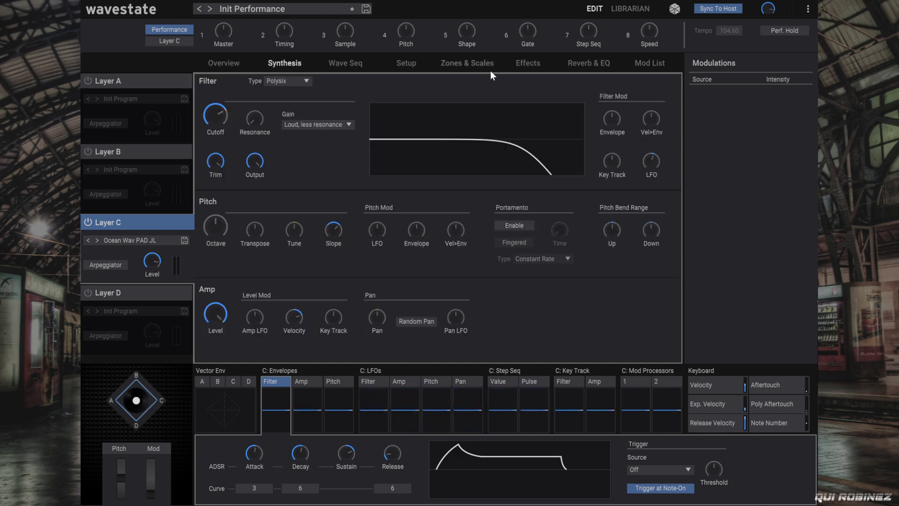
left_click(349, 63)
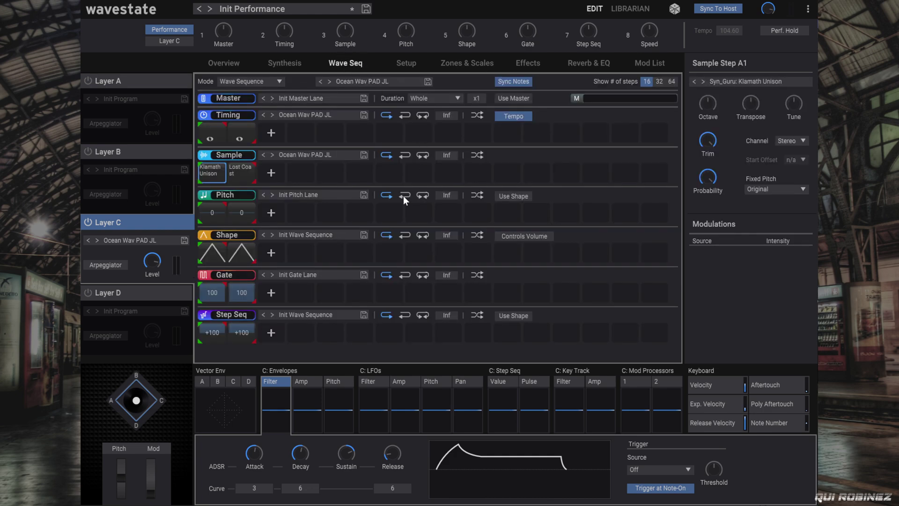
right_click(239, 176)
left_click(256, 184)
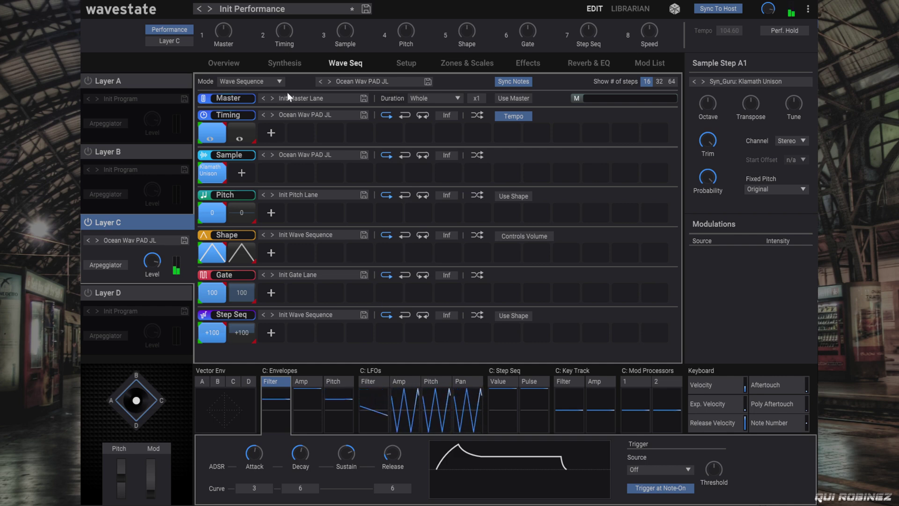
Lower Layer C's filter cutoff slightly and select the filter's LFO modulation amount.
left_click(295, 67)
left_click_drag(215, 114, 207, 168)
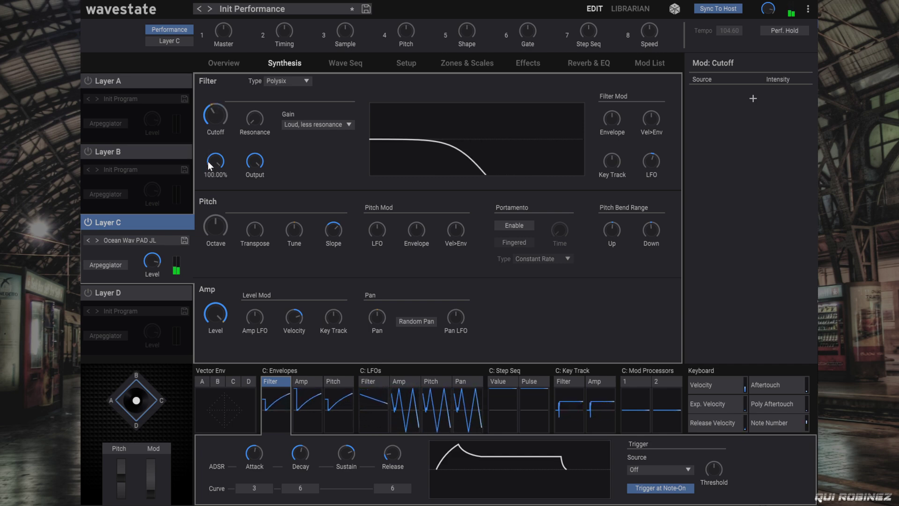
left_click_drag(211, 137, 204, 86)
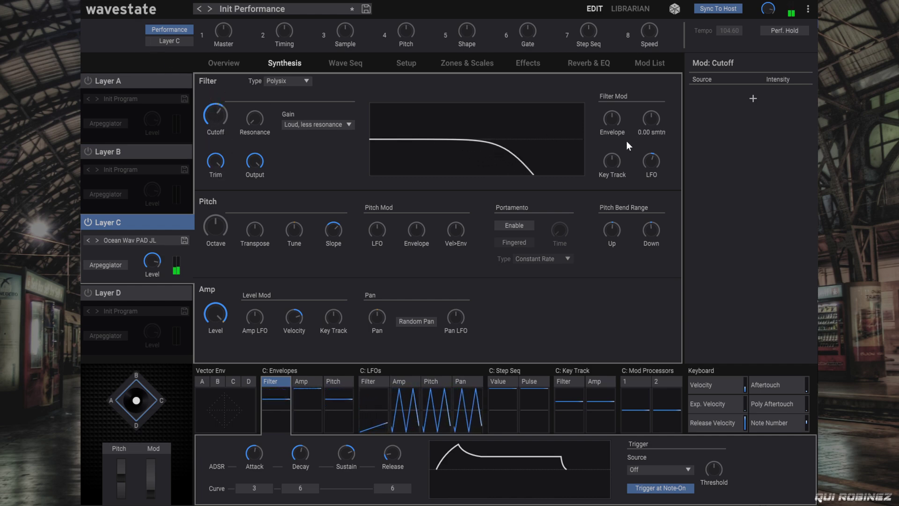
left_click(651, 165)
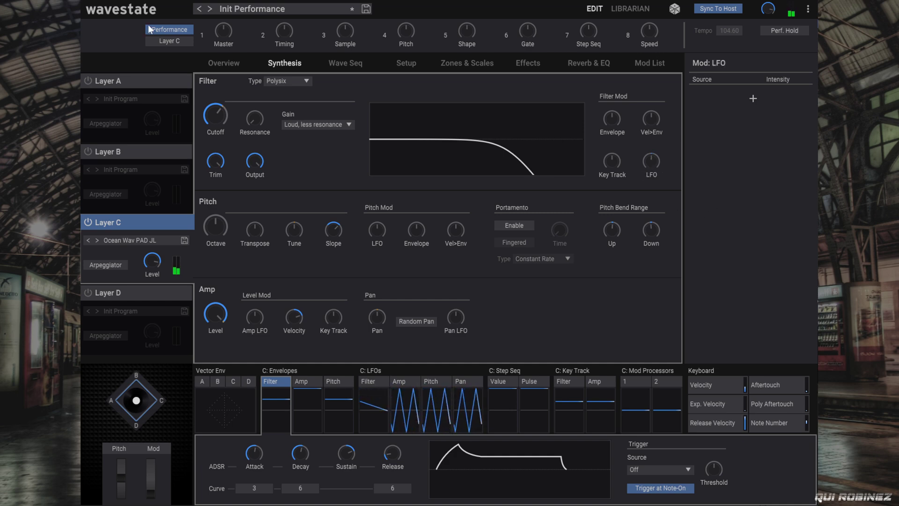
Set the crossfade of Layer C's Timing lane to Off.
left_click(350, 64)
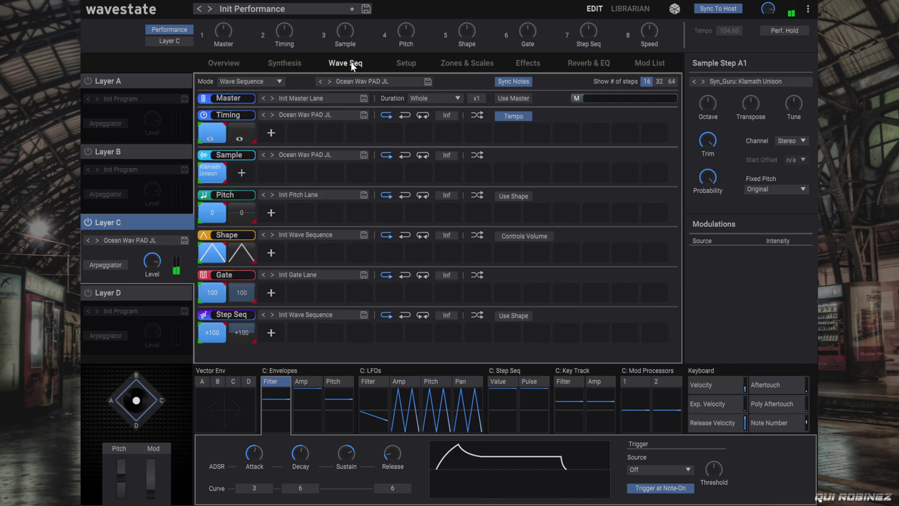
left_click(209, 118)
left_click(792, 146)
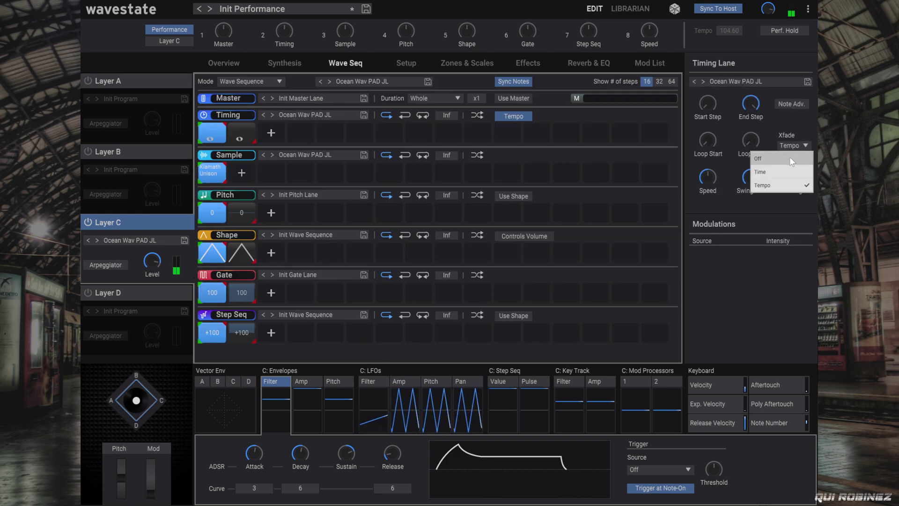
left_click(789, 158)
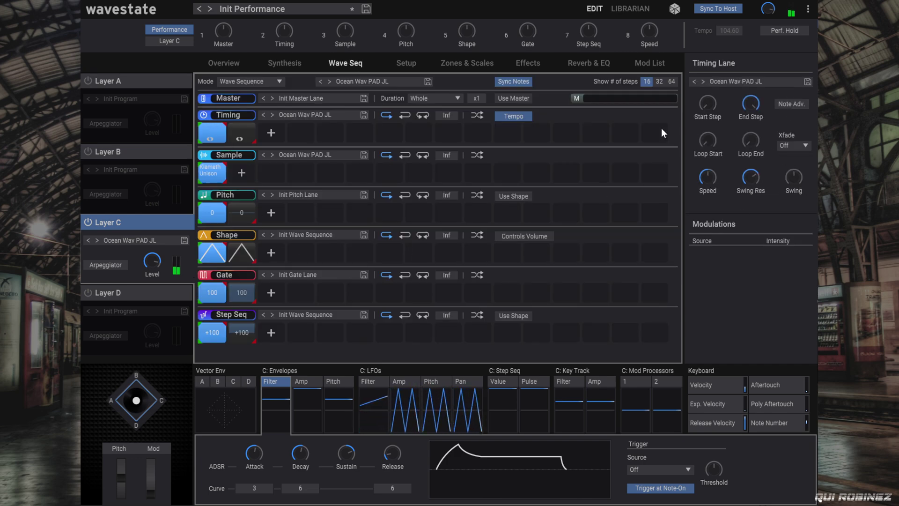
Change the type of the first step in Layer C's Timing lane to Gate.
left_click(209, 126)
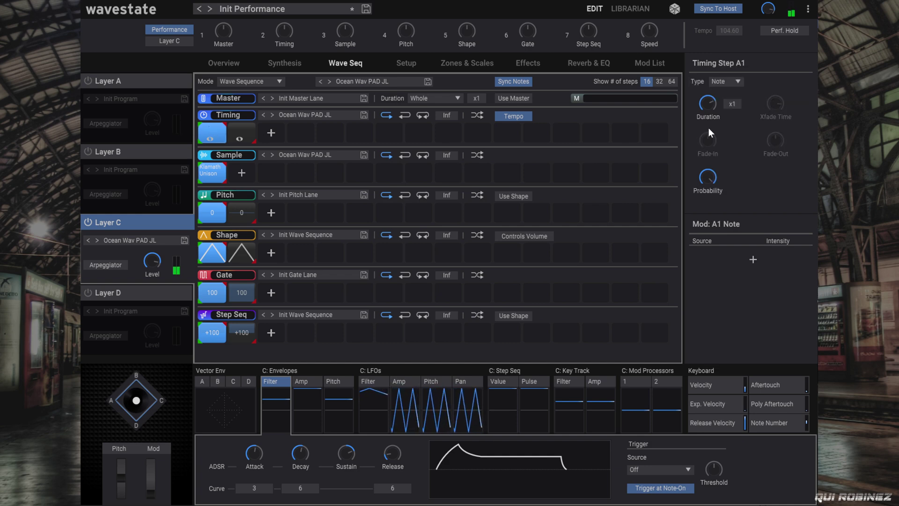
left_click(724, 81)
left_click(740, 117)
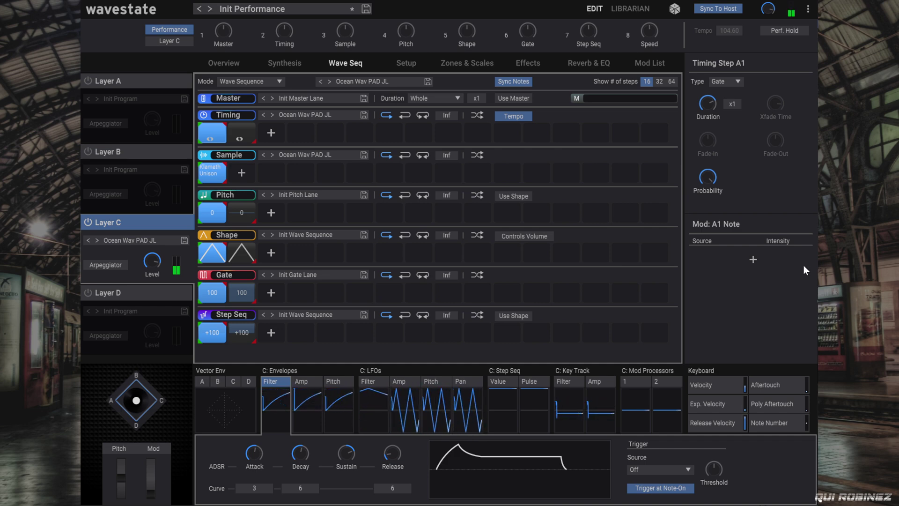
Raise Layer C's filter cutoff a little and switch Layer C off.
left_click(298, 64)
left_click_drag(208, 116, 208, 111)
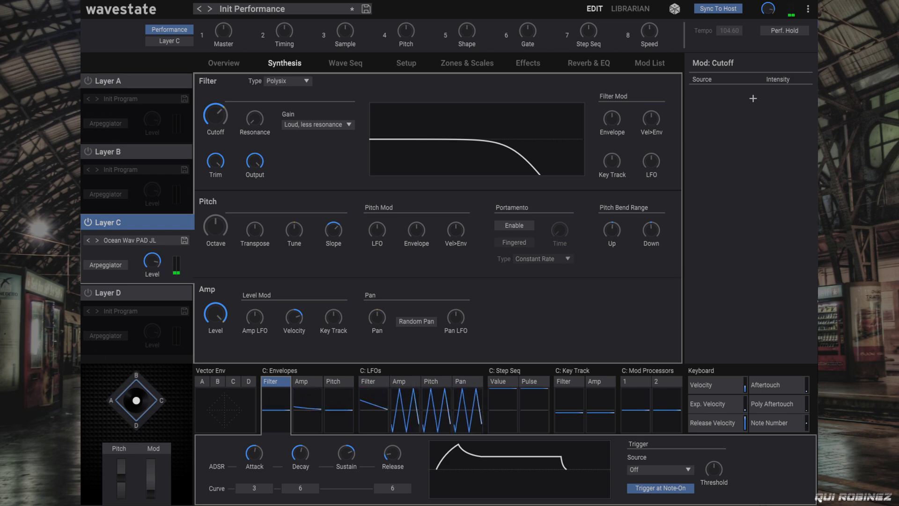
left_click(88, 221)
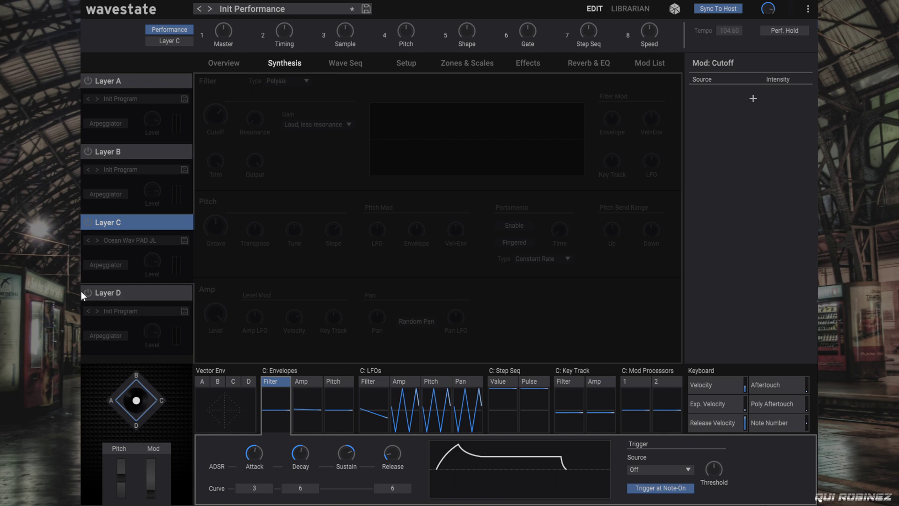
Switch on Layer D, search the programs for "hhat" and load HHatz.
left_click(105, 297)
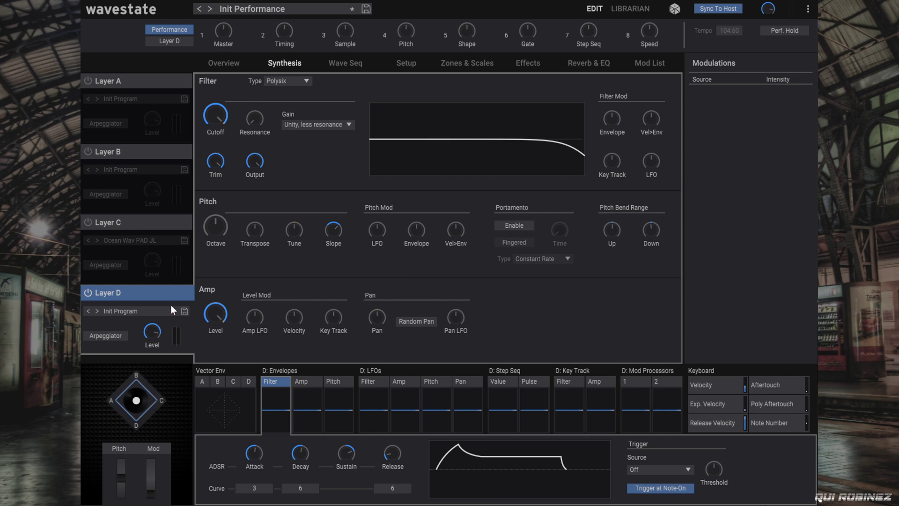
left_click(143, 310)
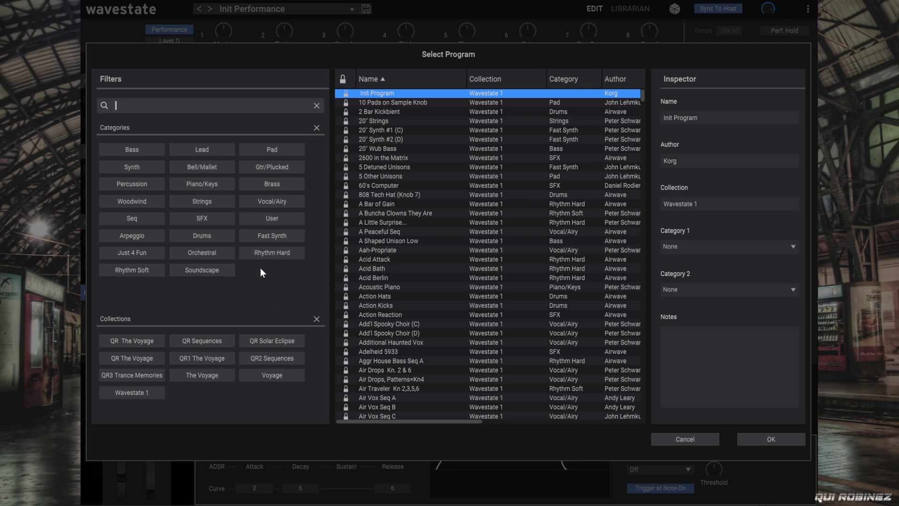
type("hhat")
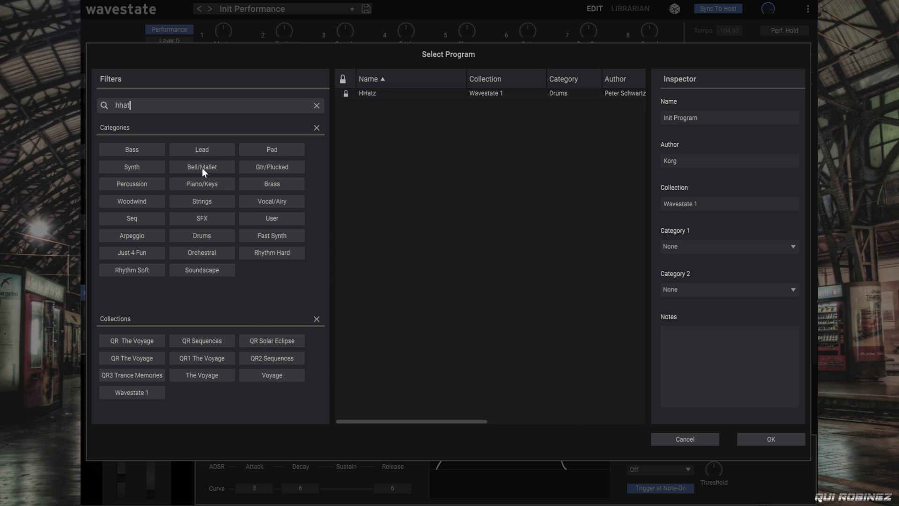
left_click(391, 92)
key("Return")
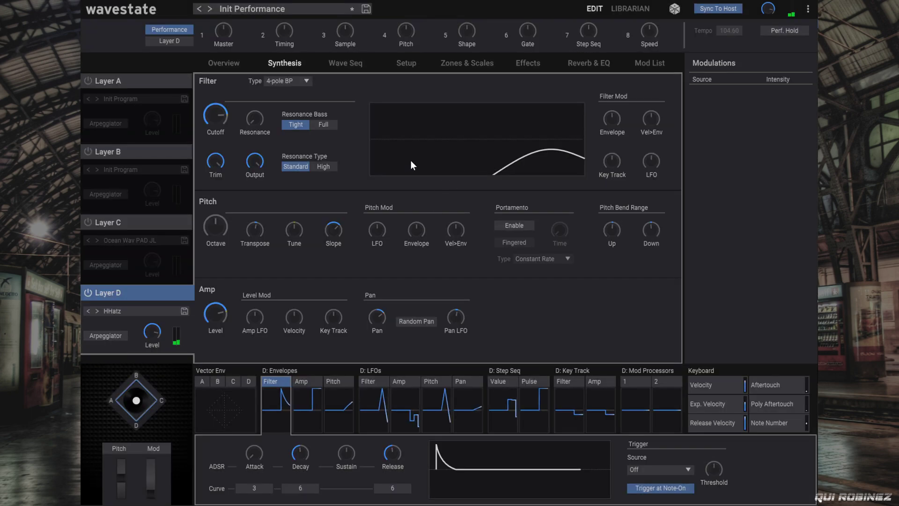
Cut the first Hat Shorty Cl step from Layer D's Sample lane.
left_click(338, 62)
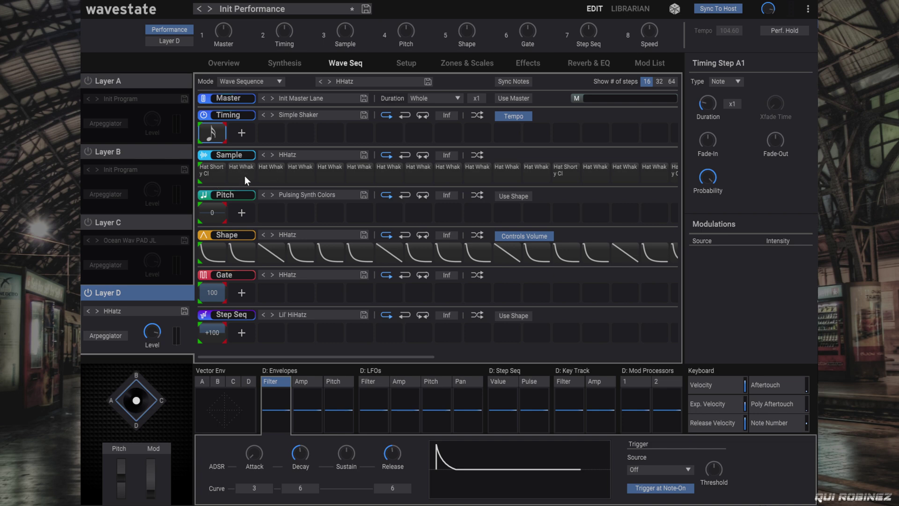
right_click(208, 174)
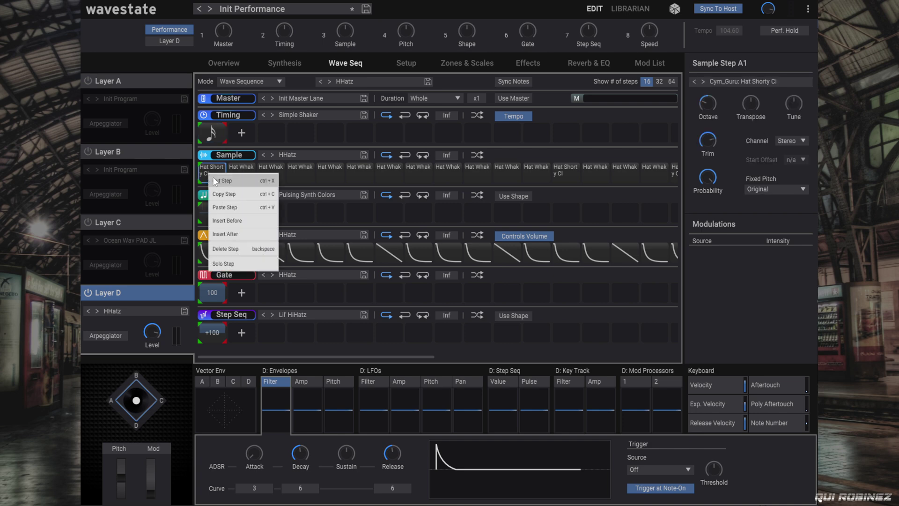
left_click(215, 180)
left_click(203, 172)
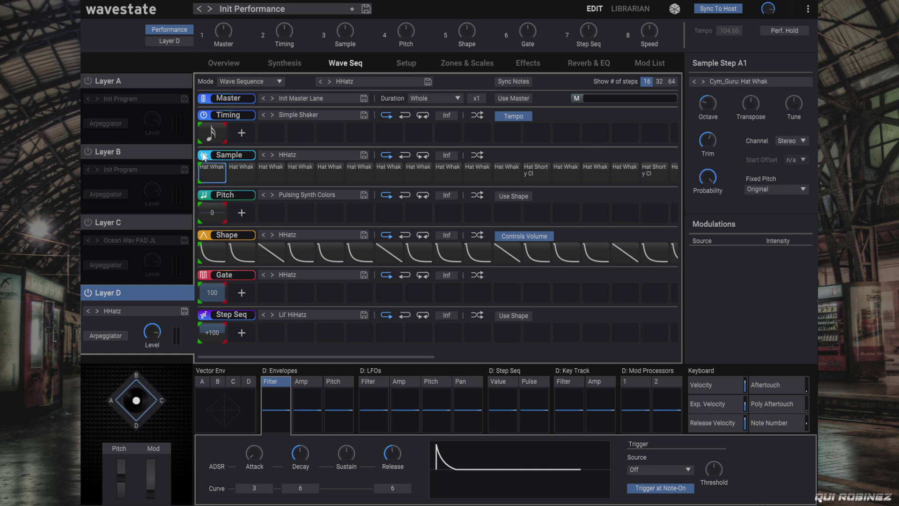
Shorten Layer D's Sample and Shape lanes so that both end at their fourth step.
left_click(206, 156)
left_click_drag(745, 104, 763, 246)
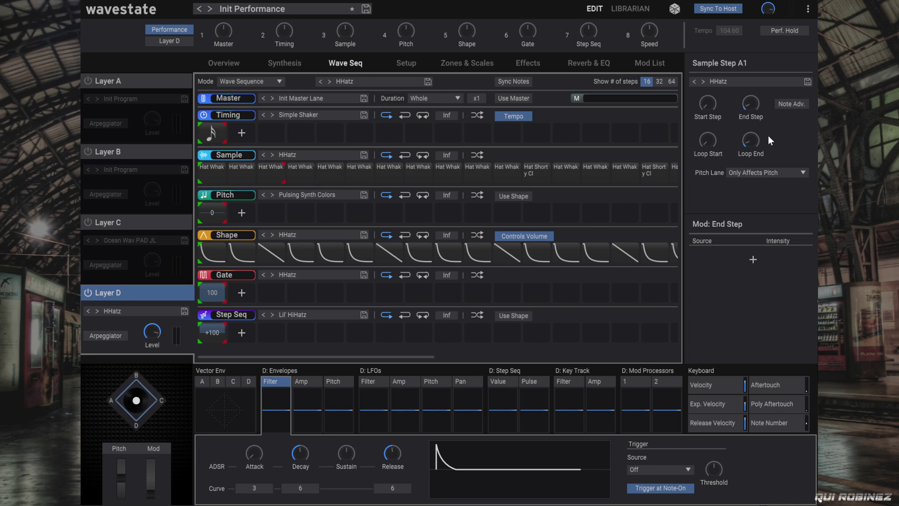
left_click(749, 139)
left_click(209, 236)
mouse_move(749, 102)
left_mouse_down()
mouse_move(746, 176)
mouse_move(757, 234)
left_mouse_up()
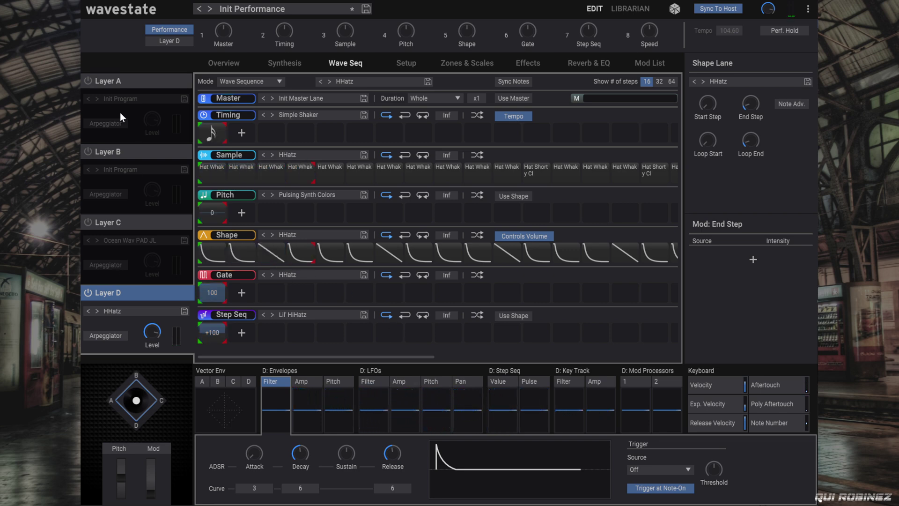
Switch Layers A, B and C back on and select Layer D.
left_click(95, 81)
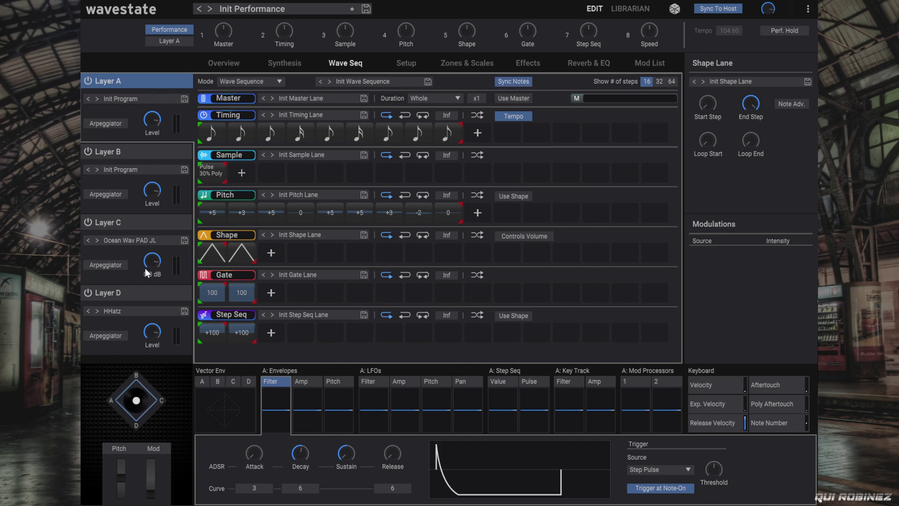
left_click(132, 294)
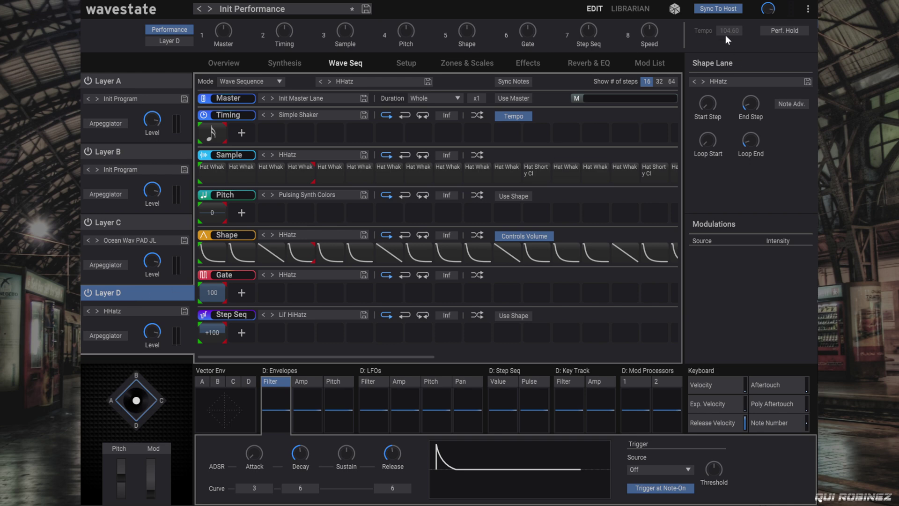
Show the Zones & Scales settings together with the on-screen keyboard.
left_click(471, 63)
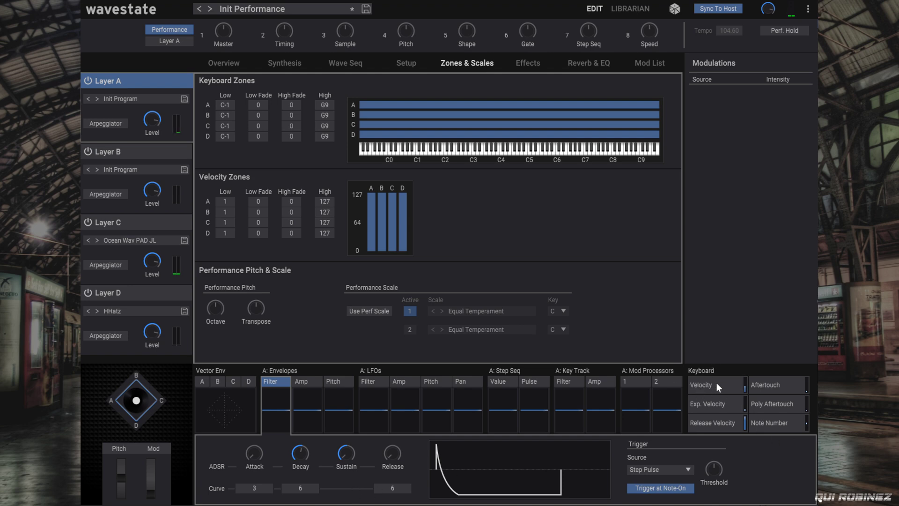
left_click(773, 422)
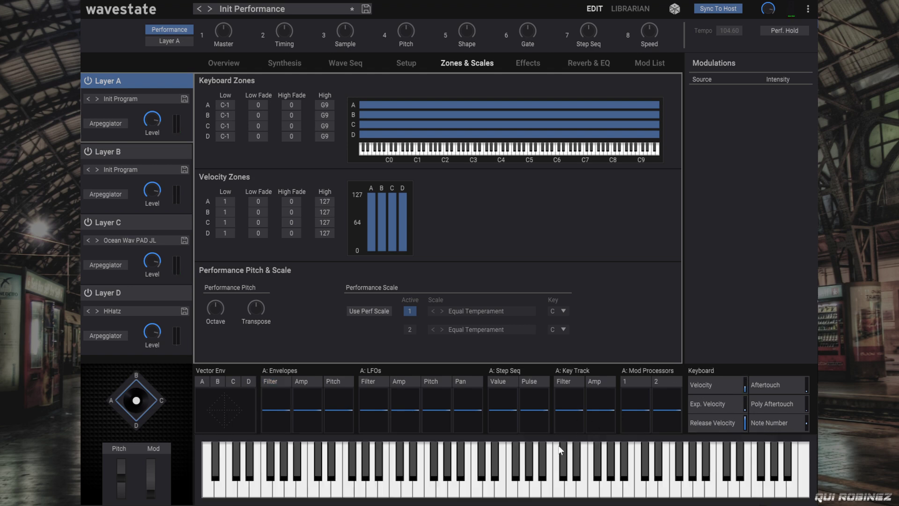
Restrict the keyboard zones of Layers A and D to the single key C2 with matching low and high limits.
left_click(397, 488)
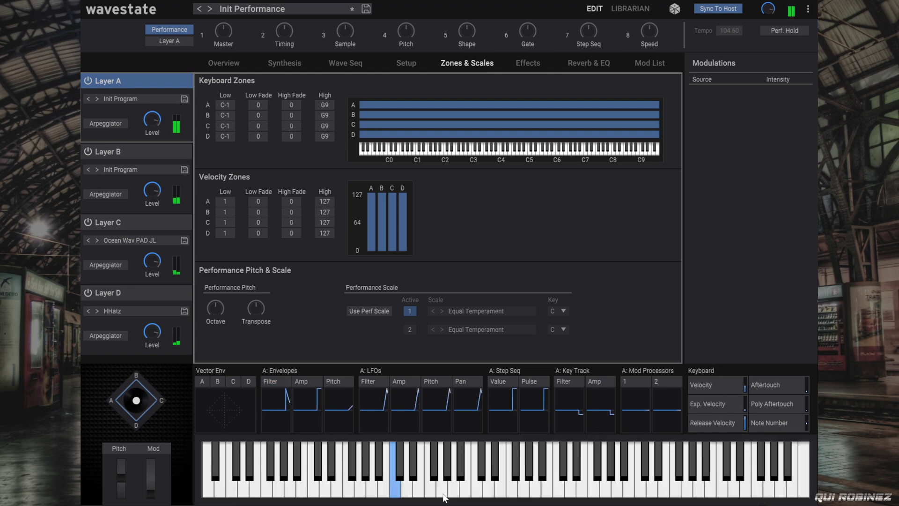
left_click(395, 490)
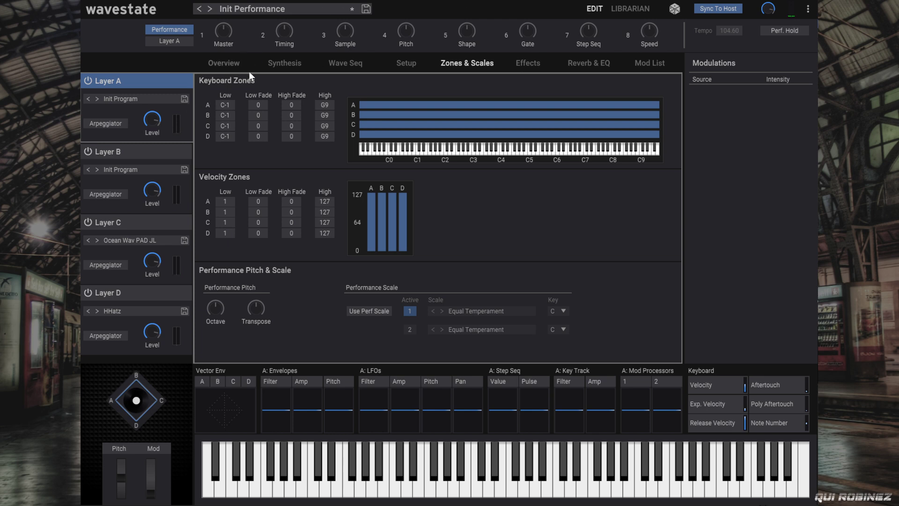
left_click_drag(325, 105, 329, 116)
left_click_drag(331, 144, 329, 160)
left_click_drag(224, 103, 231, 66)
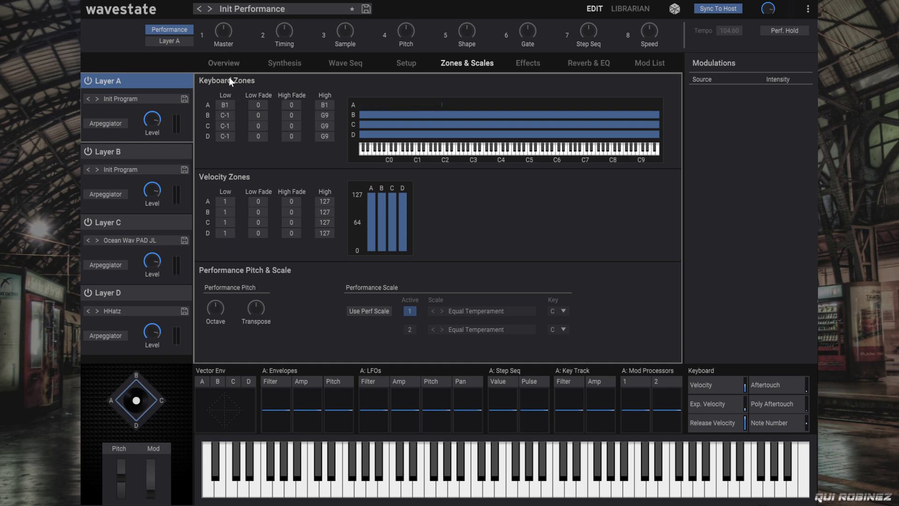
left_click_drag(332, 103, 331, 101)
left_click_drag(225, 105, 223, 96)
mouse_move(223, 138)
left_mouse_down()
mouse_move(235, 115)
mouse_move(232, 131)
left_mouse_up()
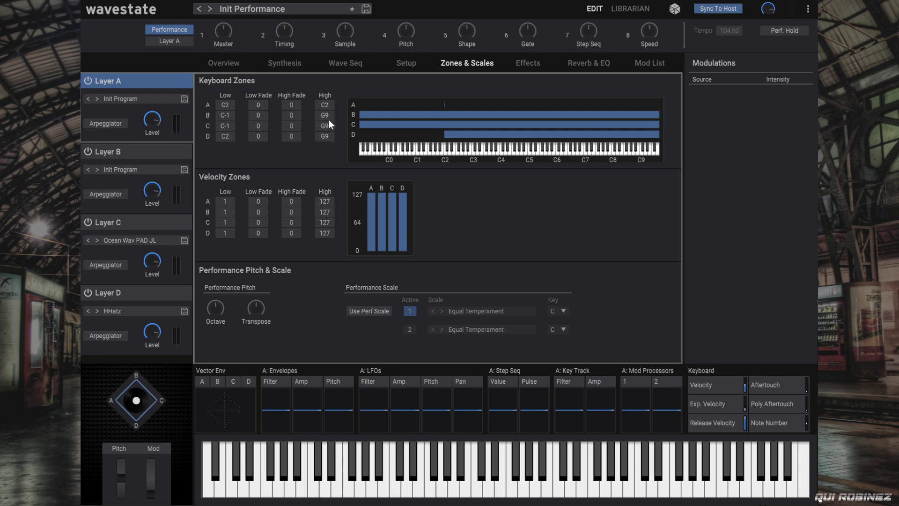
left_click_drag(330, 119, 325, 196)
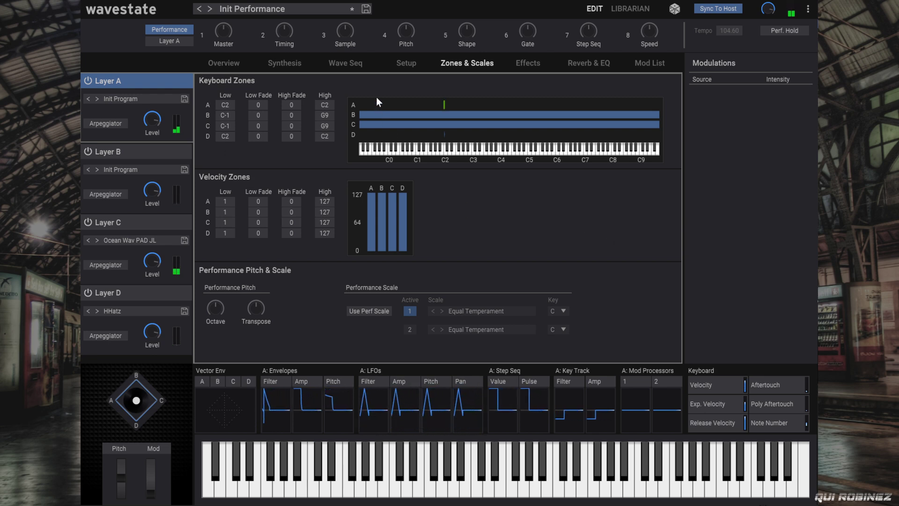
Turn on Hold in the program setup of Layers A and D.
left_click(292, 65)
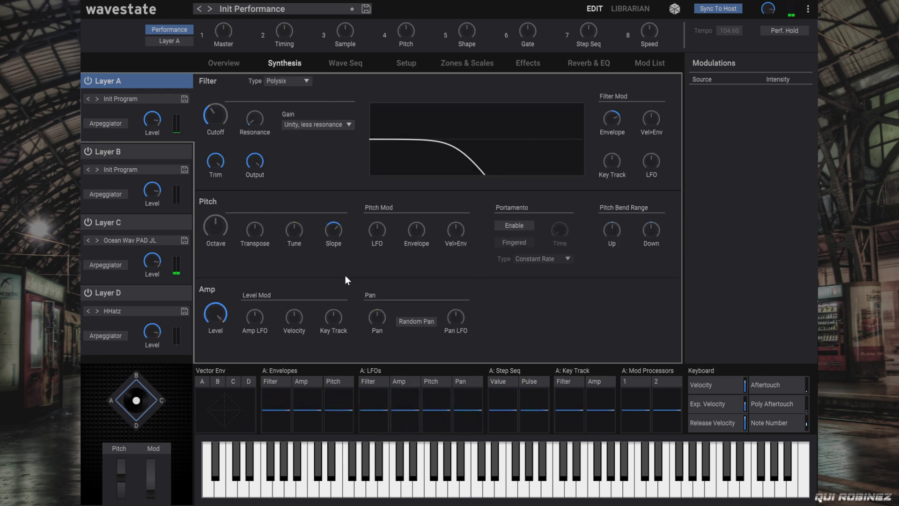
left_click(213, 231)
left_click(408, 64)
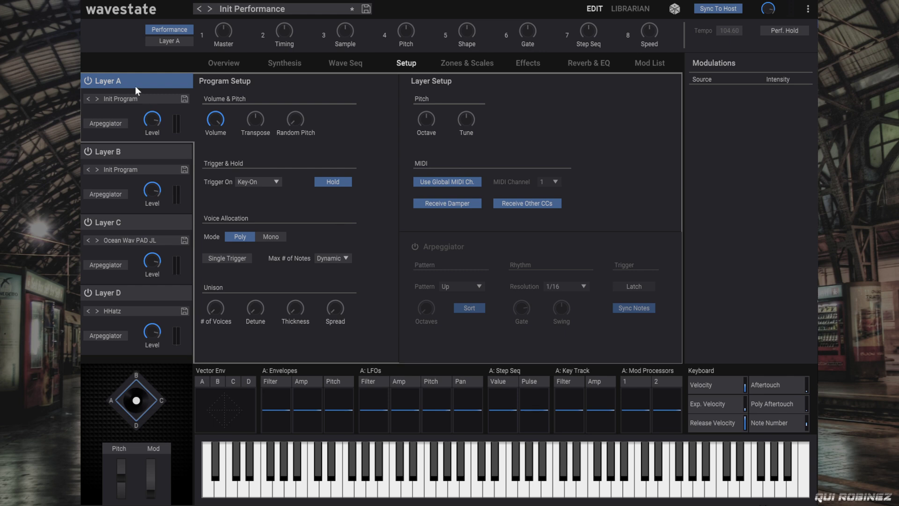
left_click(139, 294)
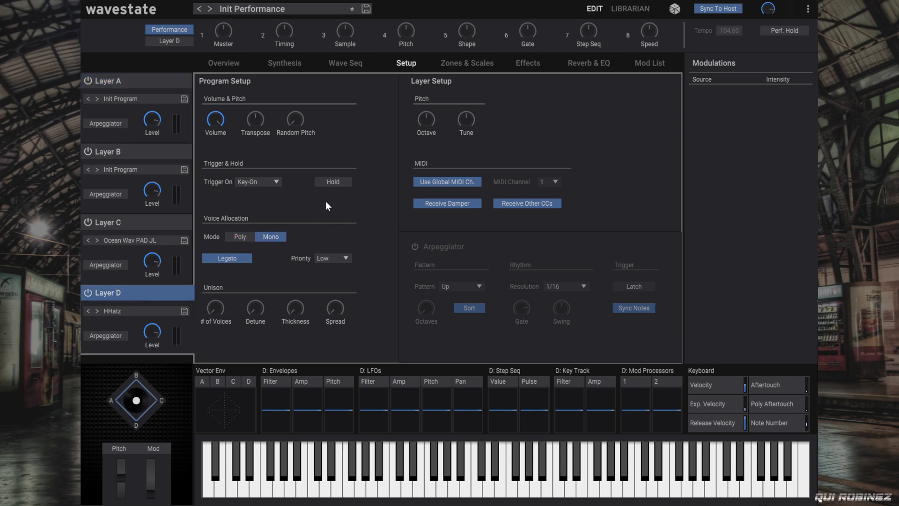
left_click(152, 99)
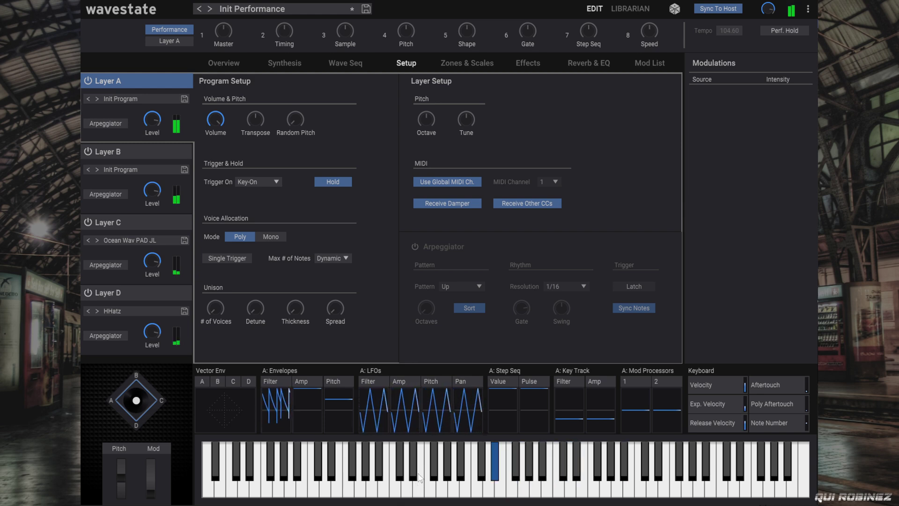
Switch Layers A and D off and back on to stop their held notes.
left_click(88, 78)
left_click(92, 291)
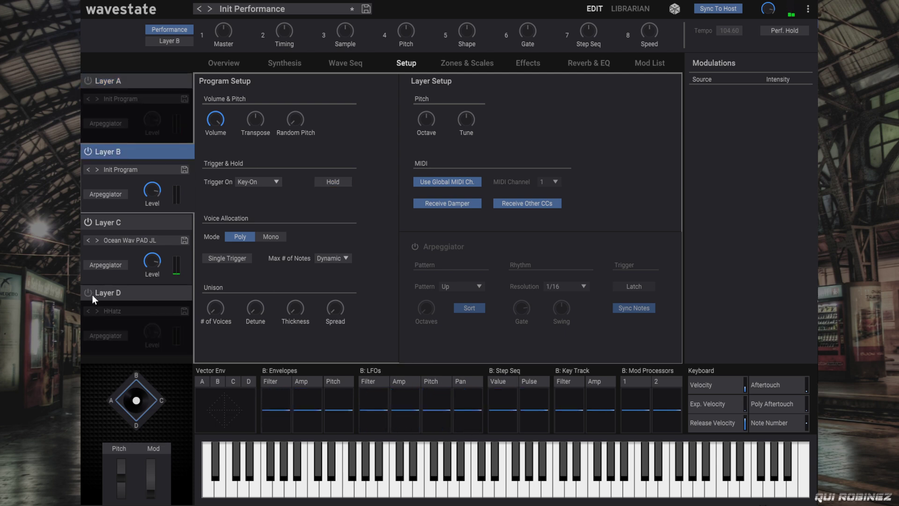
left_click(88, 294)
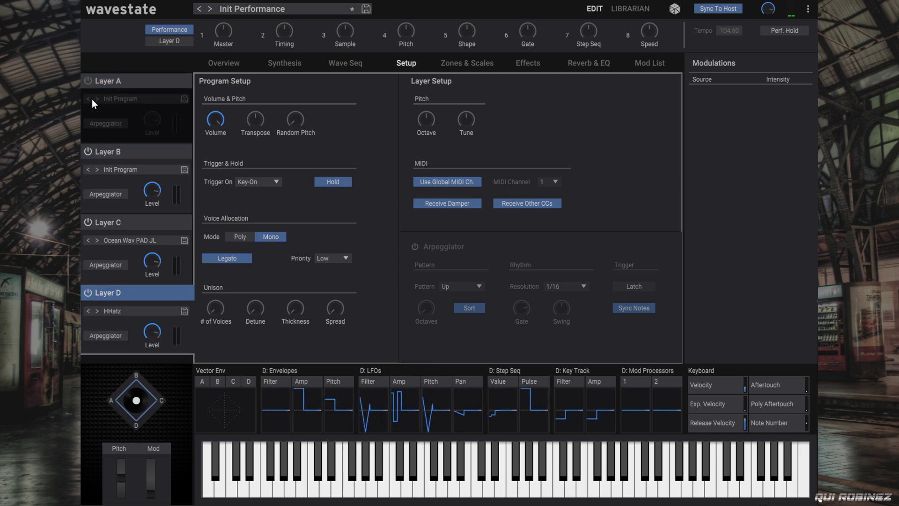
left_click(89, 82)
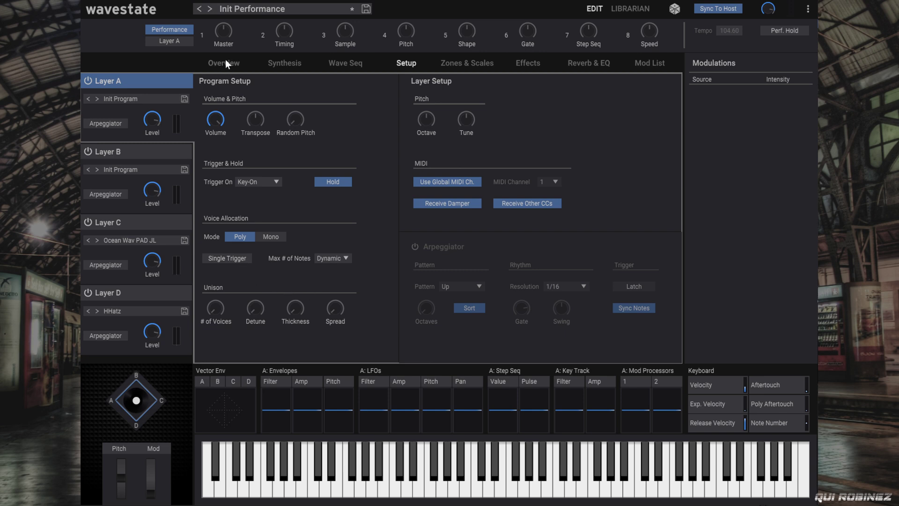
Set the low limit of Layer B's keyboard zone to C4 and audition the split by playing keys around it.
left_click(467, 63)
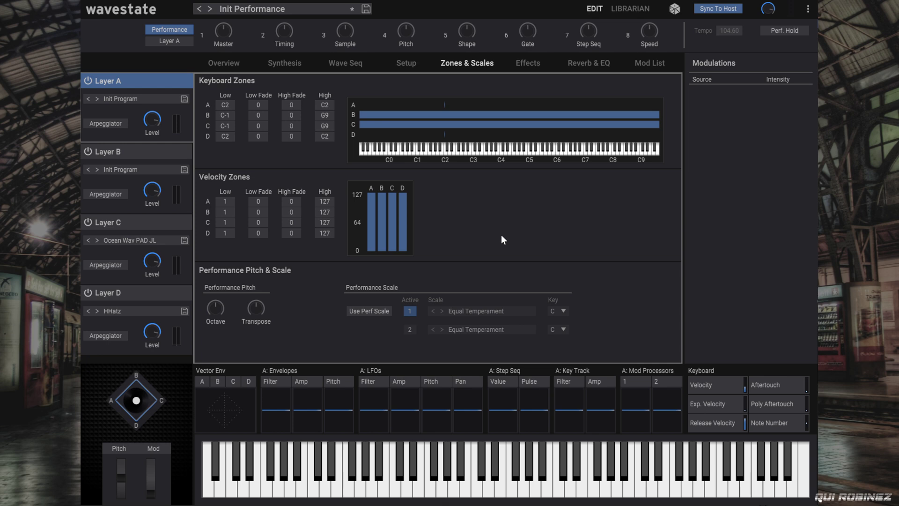
left_click(128, 154)
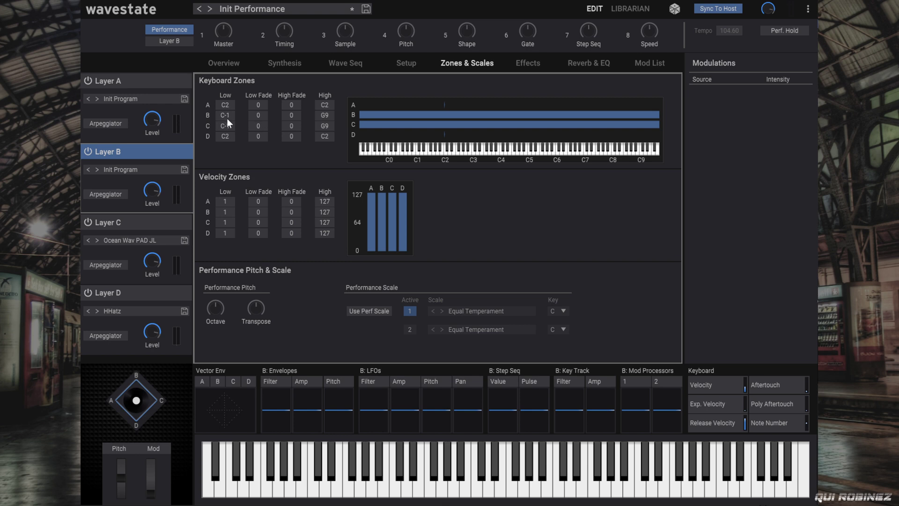
left_click_drag(226, 115, 232, 77)
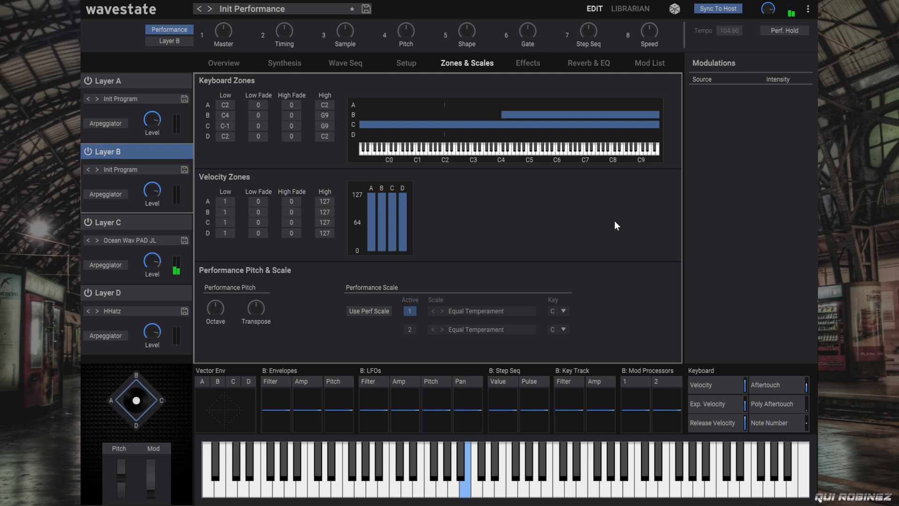
left_click(477, 494)
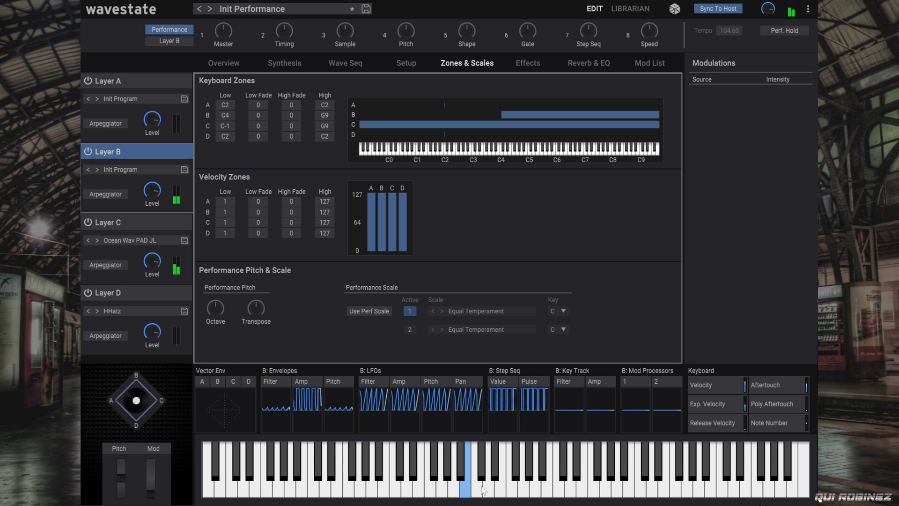
left_click(476, 492)
left_click(493, 465)
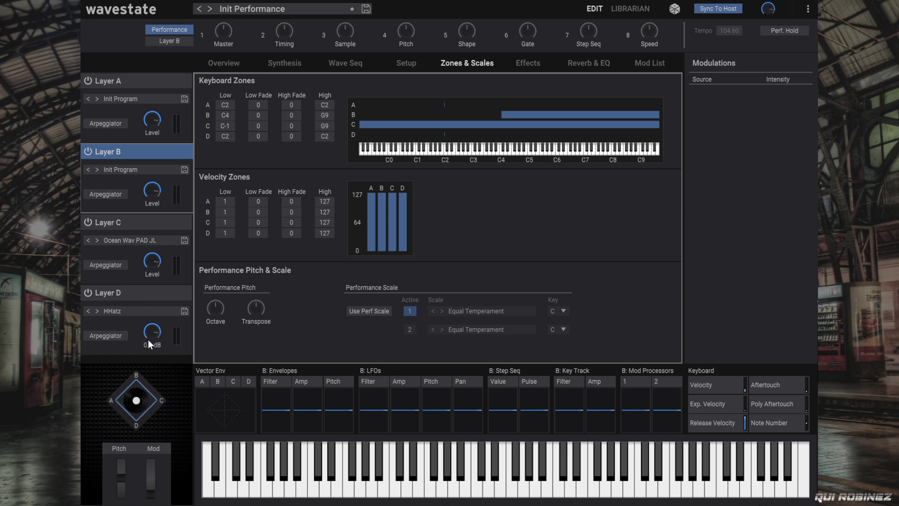
Rebalance the layer levels by lowering Layer A and raising Layer D slightly, and check Layers C and B against them.
left_click_drag(148, 119, 150, 136)
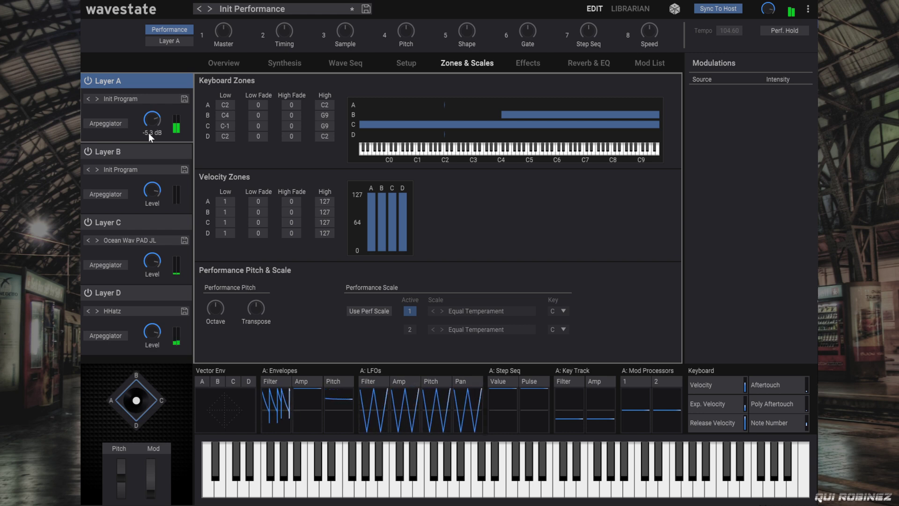
left_click(147, 335)
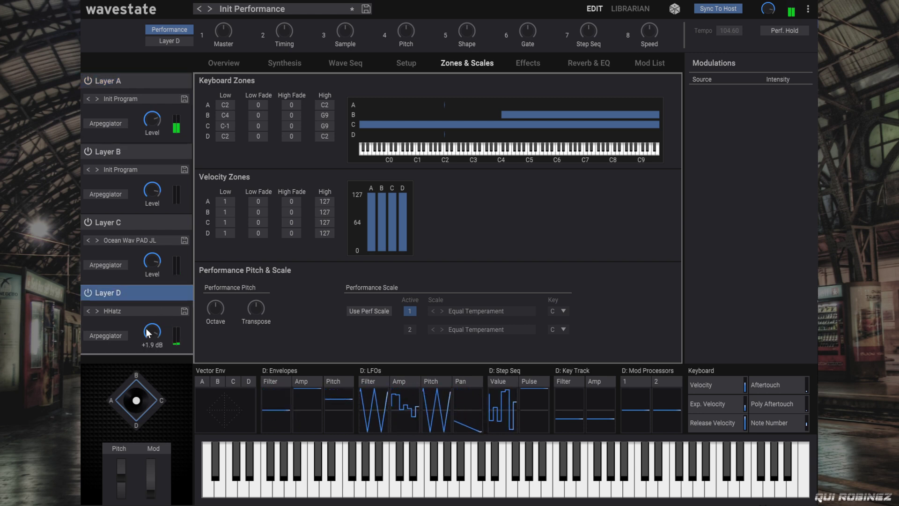
left_click_drag(154, 120, 154, 130)
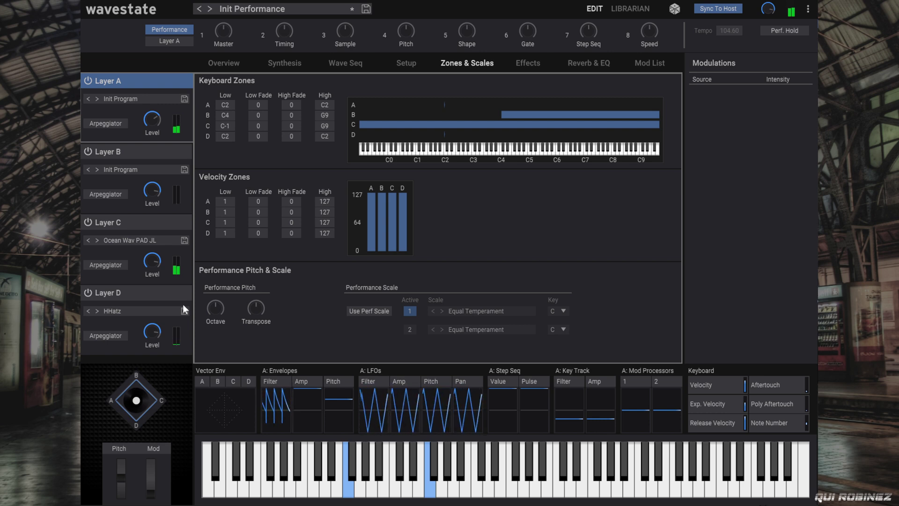
left_click(151, 260)
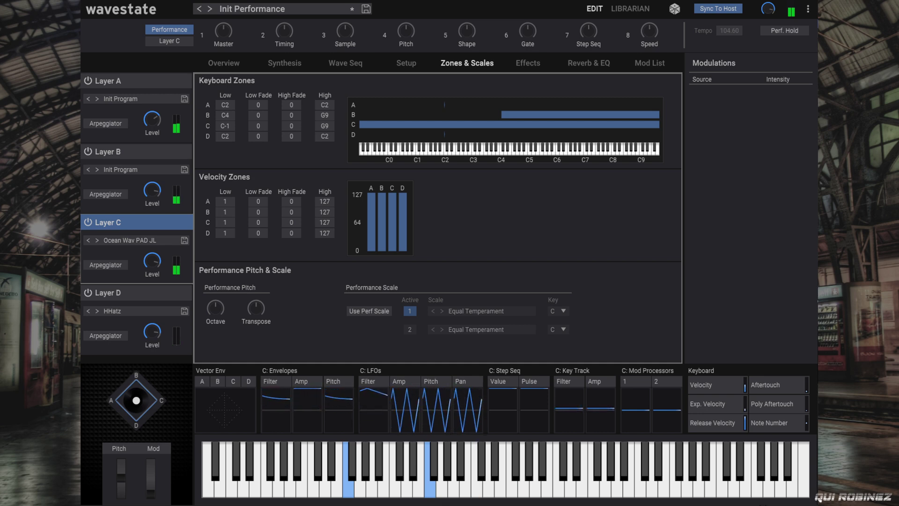
left_click(148, 191)
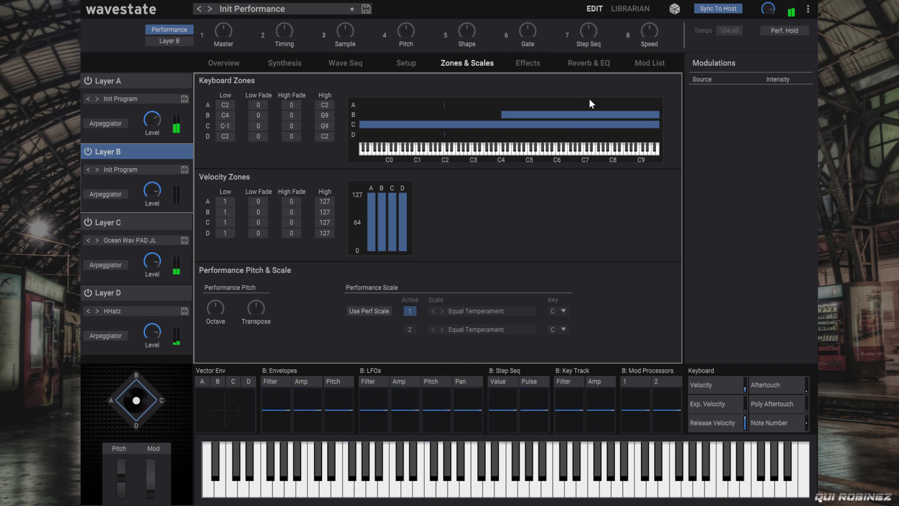
Enable the Master EQ and boost its Band 4 high shelf slightly at about 10 kHz.
left_click(586, 64)
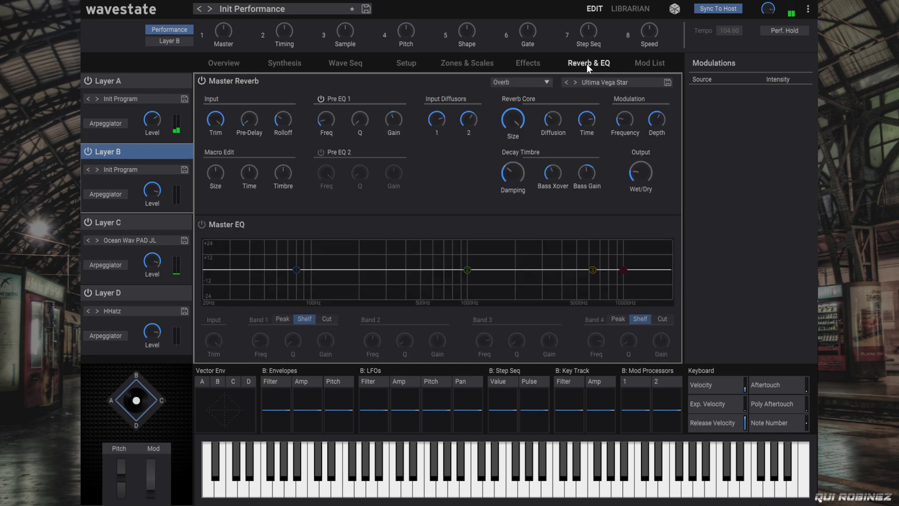
left_click(202, 225)
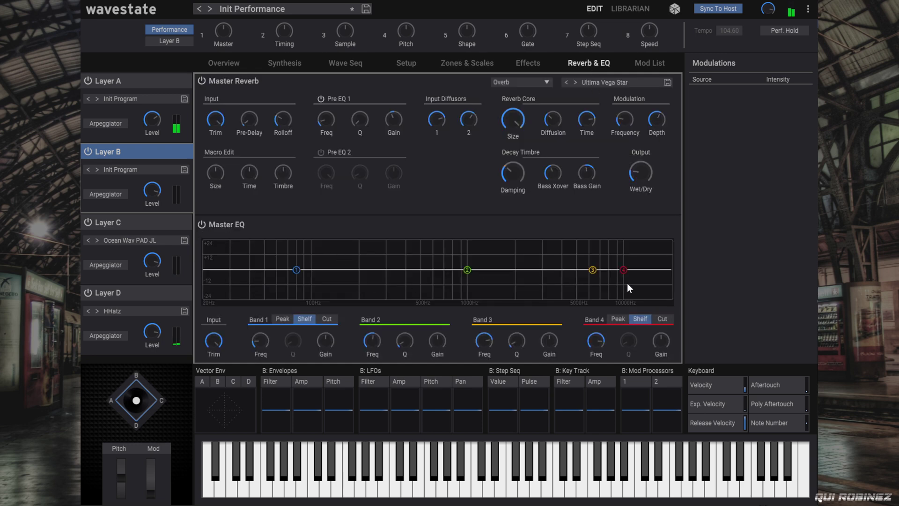
left_click_drag(625, 269, 623, 261)
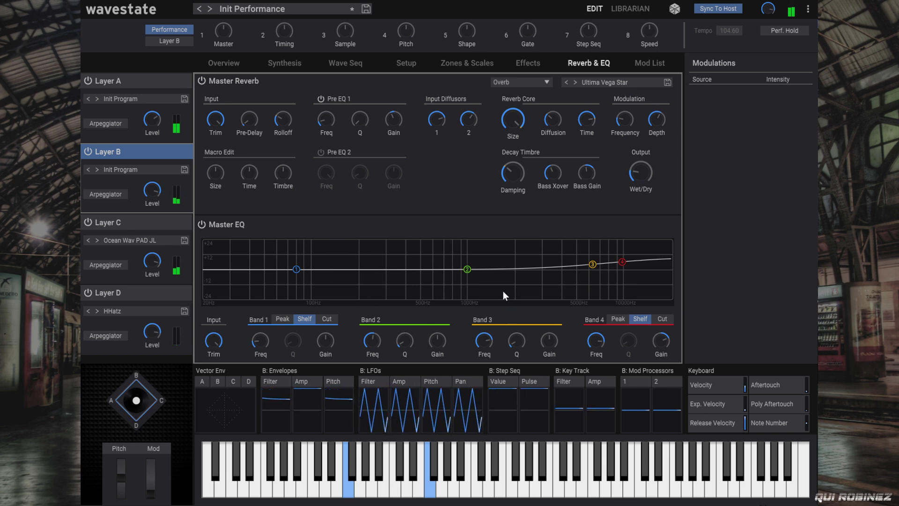
Narrow Master EQ Band 2, sweep it to a frequency between 500 and 1000 Hz, and give it a slight cut.
left_click_drag(467, 269, 456, 255)
left_click_drag(405, 339, 400, 170)
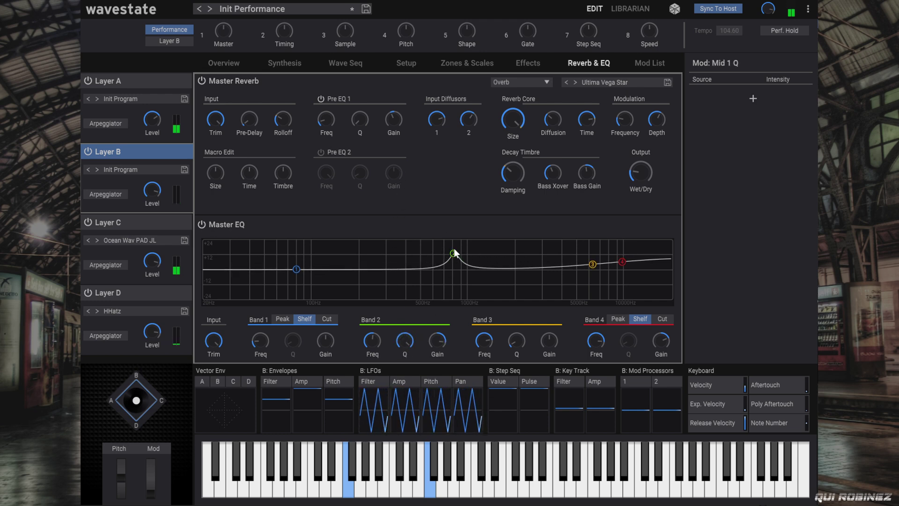
mouse_move(454, 253)
left_mouse_down()
mouse_move(464, 252)
mouse_move(442, 248)
left_mouse_up()
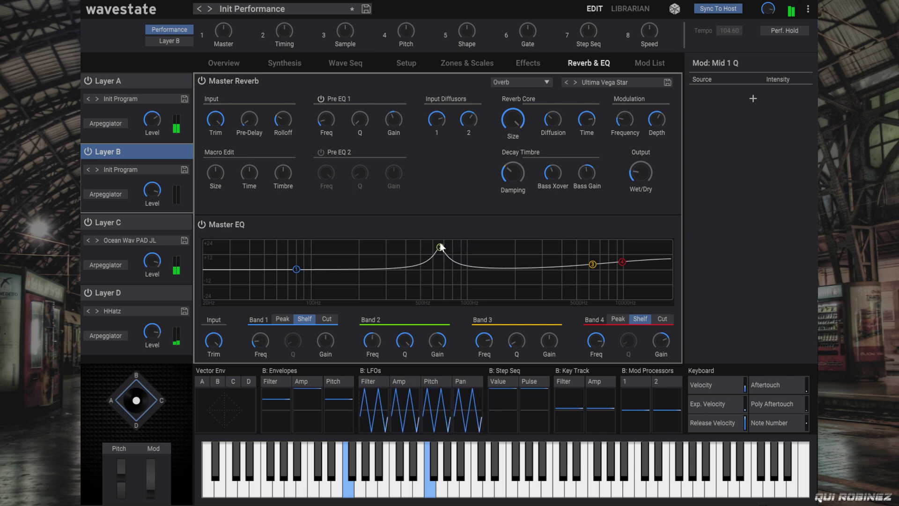
left_click_drag(431, 341, 443, 424)
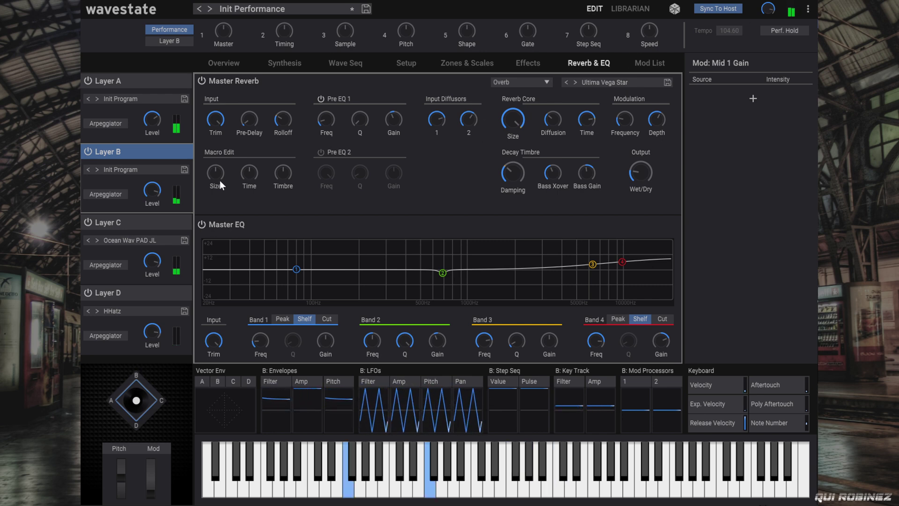
Fine-tune the levels of Layers B and C against the running sequence.
left_click_drag(145, 189, 146, 191)
left_click_drag(149, 263, 148, 259)
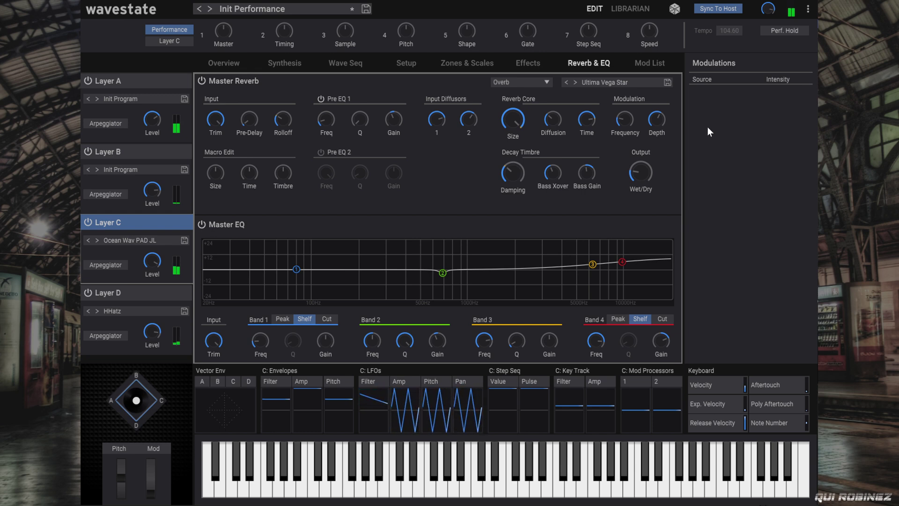
Switch off Layers D and A to stop their held sequences.
left_click(88, 293)
left_click(86, 81)
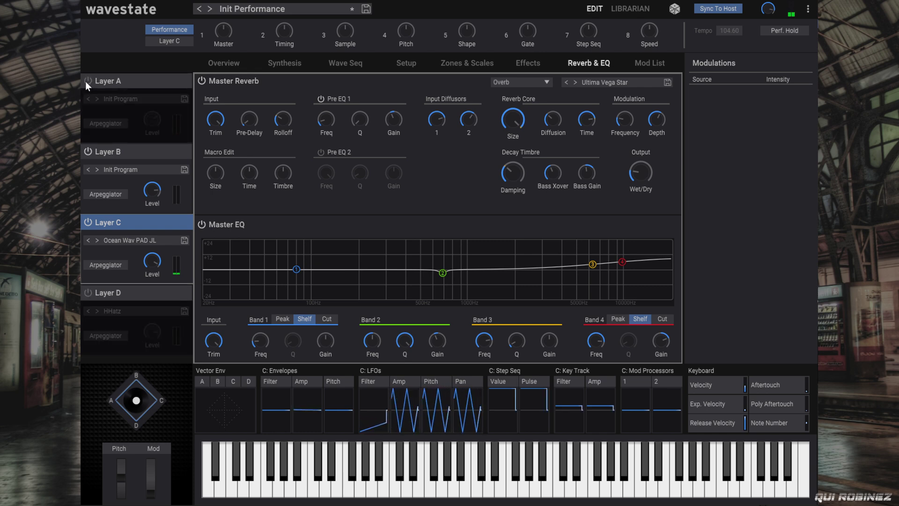